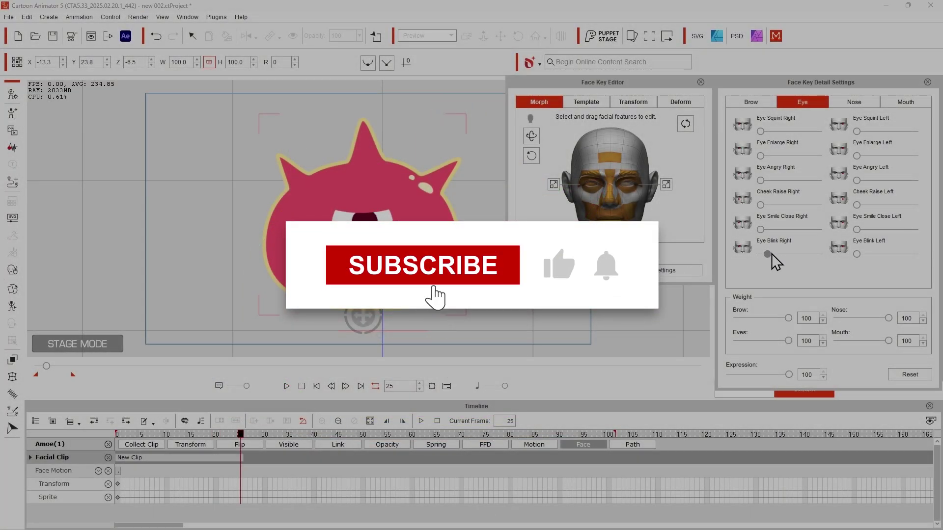
Preview the eye as EyeSquint at frame 35 and SmileClose at frame 100
left_click(289, 436)
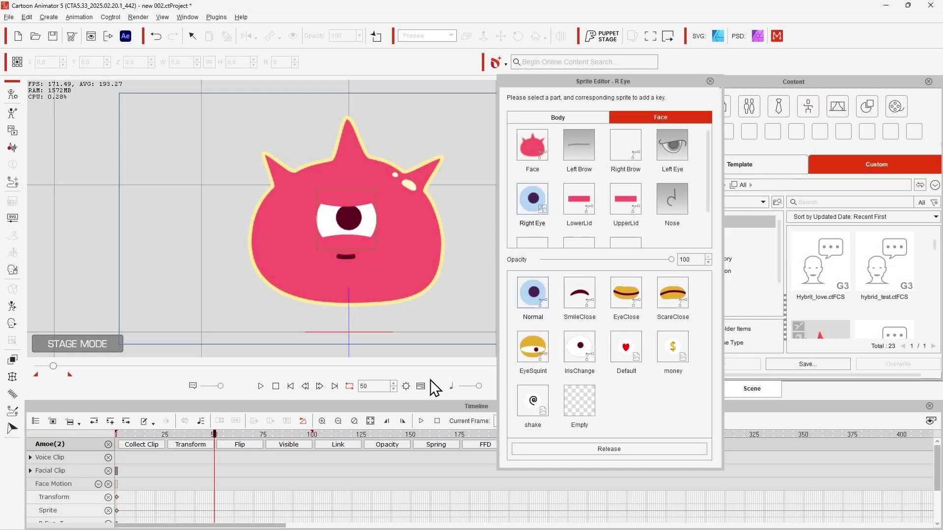
left_click(531, 350)
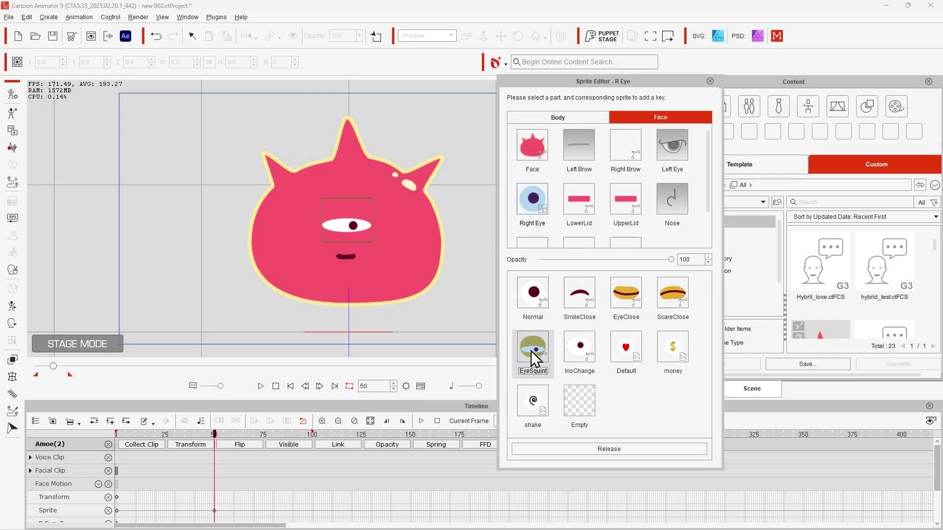
left_click(312, 434)
left_click(573, 301)
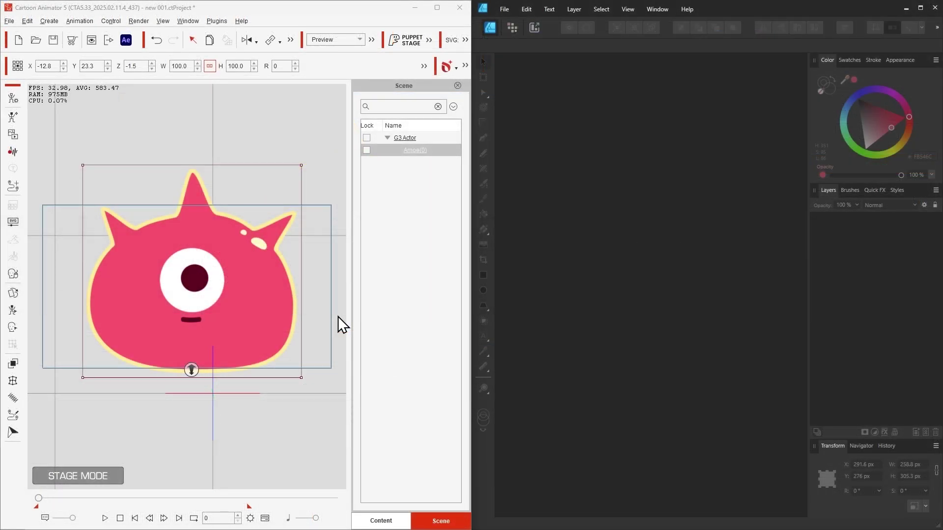
Open the monster's artwork in Affinity Designer and draw a closed, curved eyelid shape above the eye
left_click(13, 99)
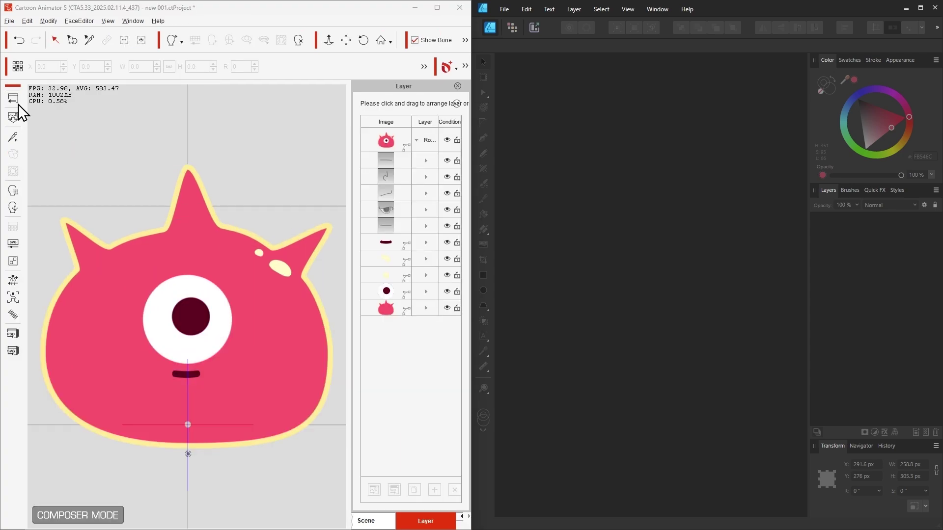
left_click(13, 352)
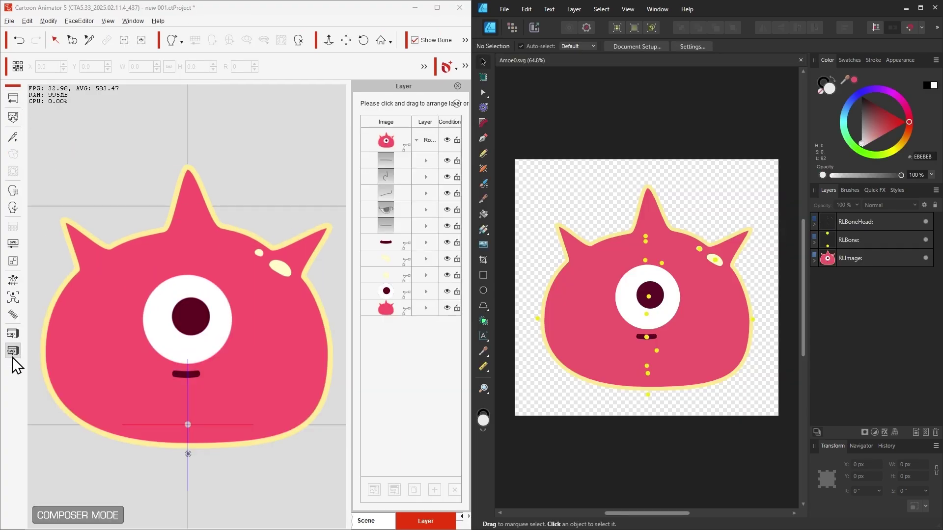
key("p")
left_click(615, 274)
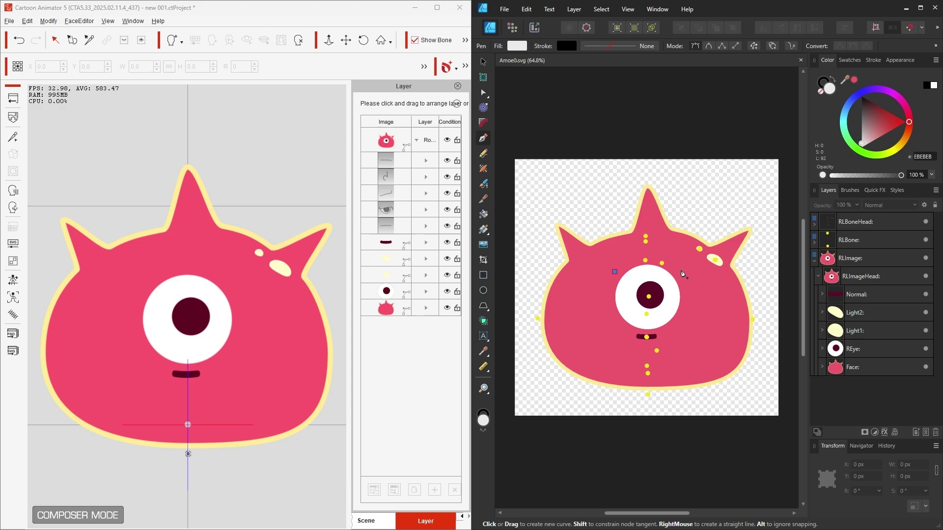
left_click_drag(680, 273, 715, 258)
left_click(615, 251)
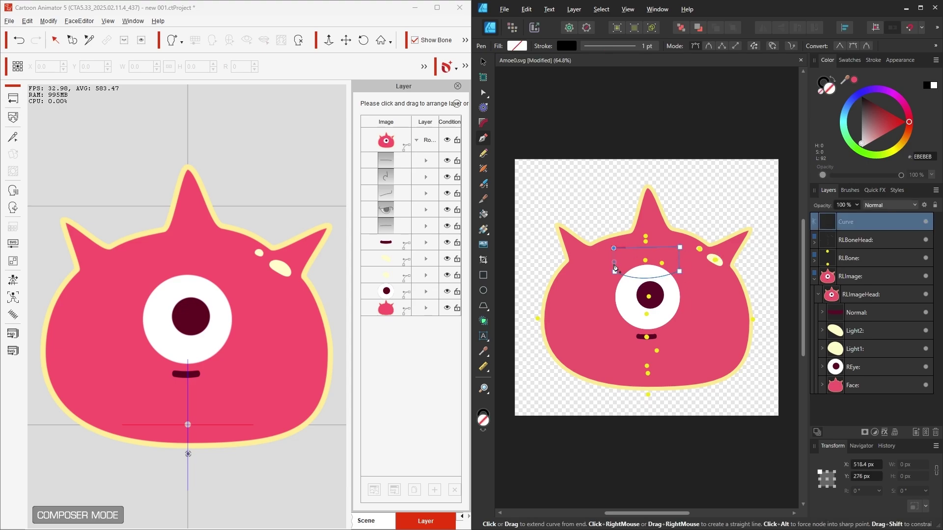
left_click(615, 272)
left_click_drag(845, 79, 711, 315)
Move the new lid curve into RLImageHead below Normal and name it 'up'
key("v")
left_click_drag(855, 228, 857, 313)
double_click(855, 313)
type("up")
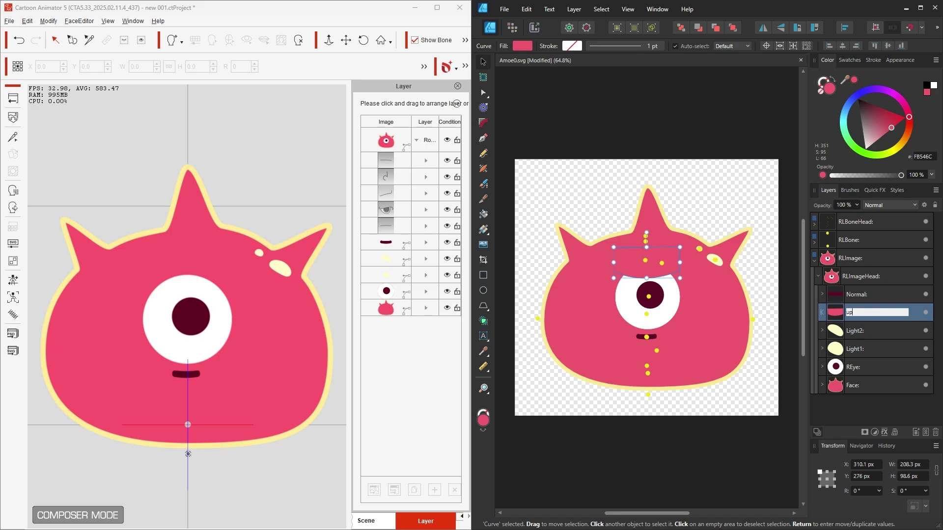
key("Return")
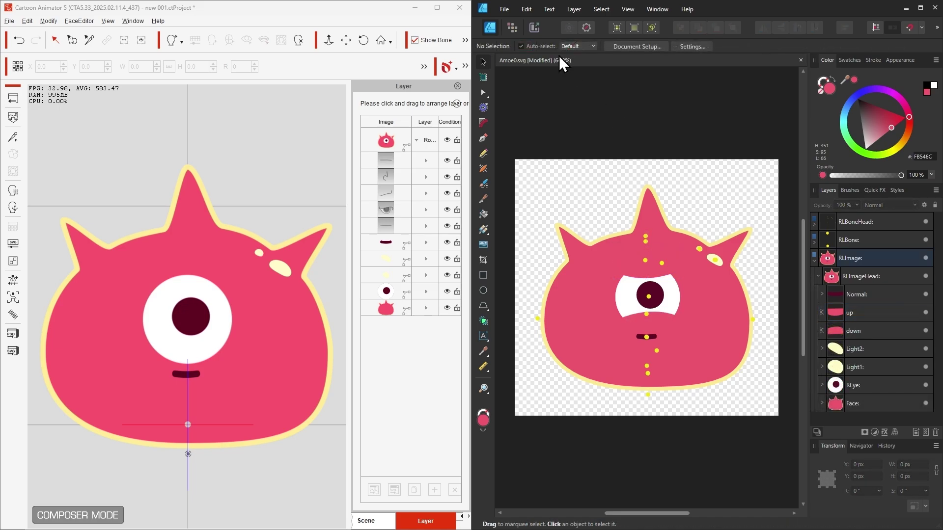
Export the artwork as SVG, overwriting the existing Amoe0.svg
left_click(505, 8)
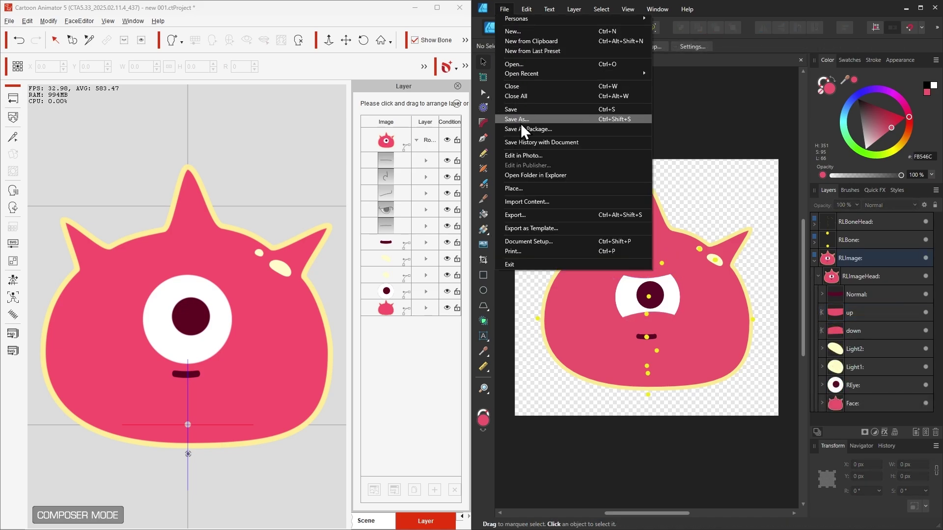
left_click(509, 216)
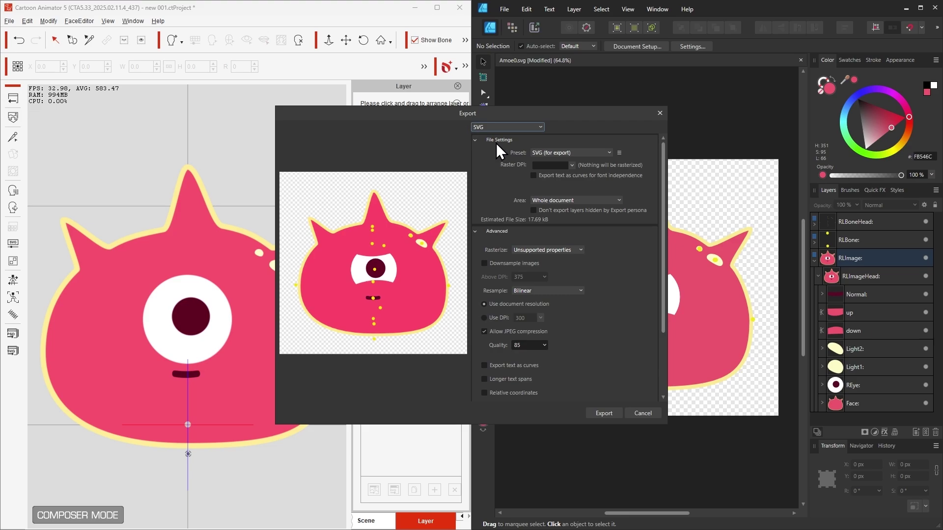
left_click(605, 411)
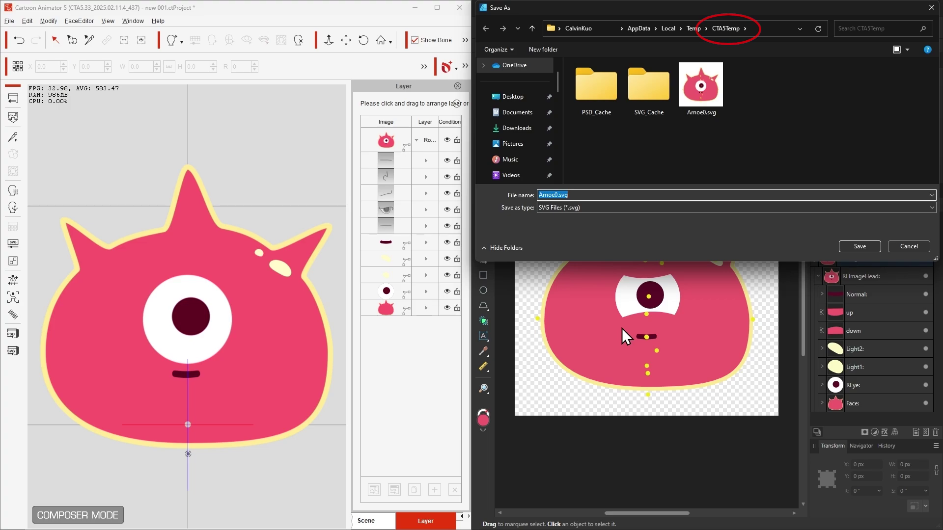
double_click(700, 102)
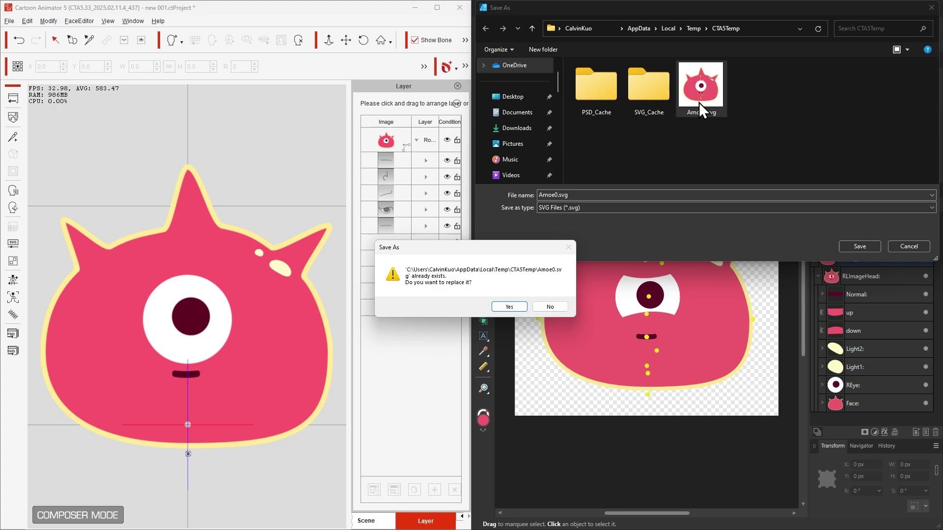
left_click(510, 306)
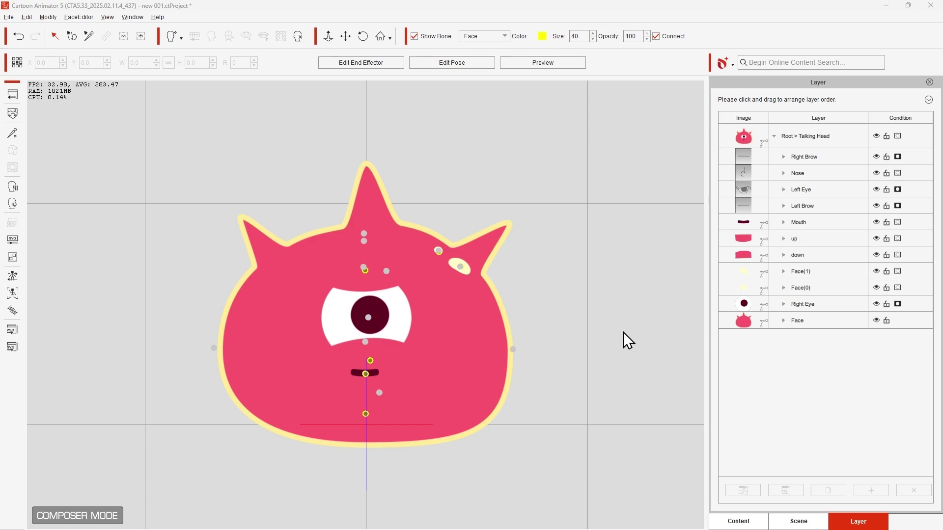
After a trial eye move, connect the up eyelid layer to the Right Eye's bone
left_click(389, 325)
mouse_move(388, 318)
left_mouse_down()
mouse_move(384, 305)
mouse_move(357, 309)
mouse_move(386, 317)
mouse_move(384, 292)
mouse_move(366, 316)
mouse_move(402, 302)
mouse_move(382, 299)
mouse_move(378, 318)
left_mouse_up()
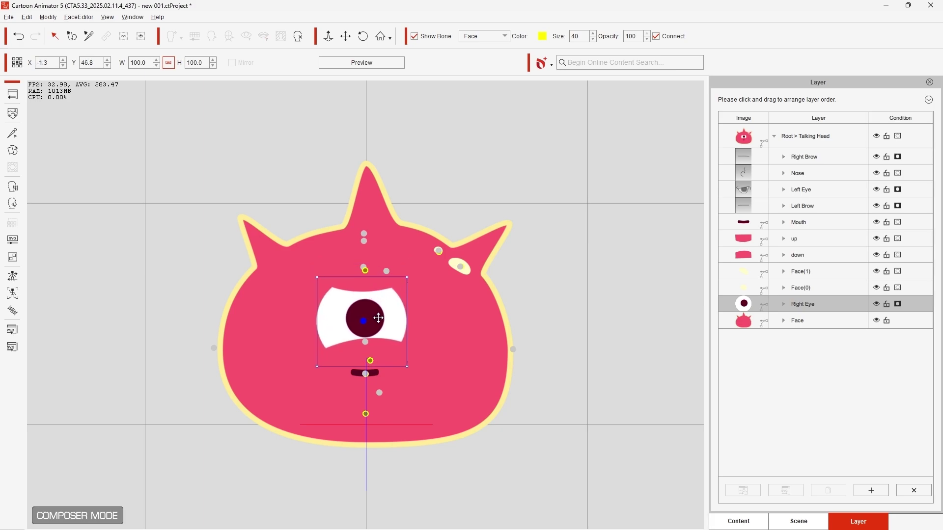
key("ctrl+z")
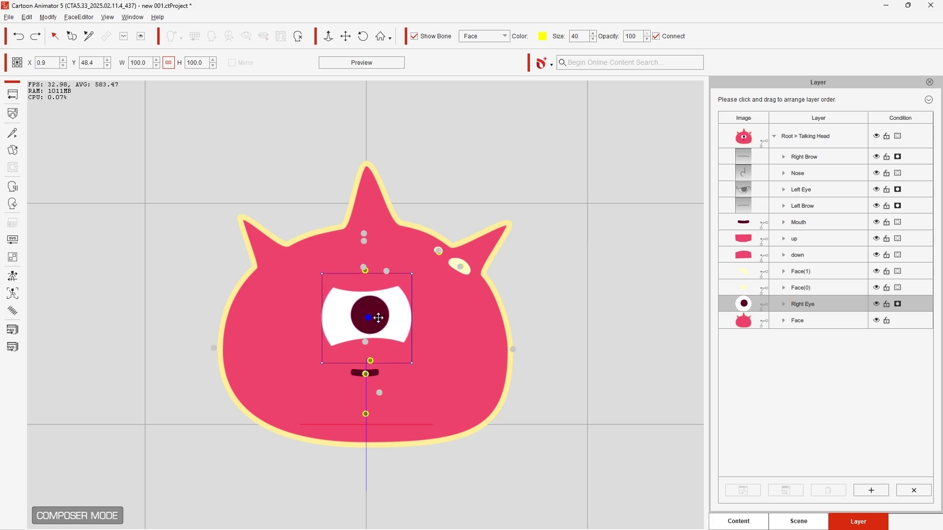
left_click(800, 240)
left_click(13, 135)
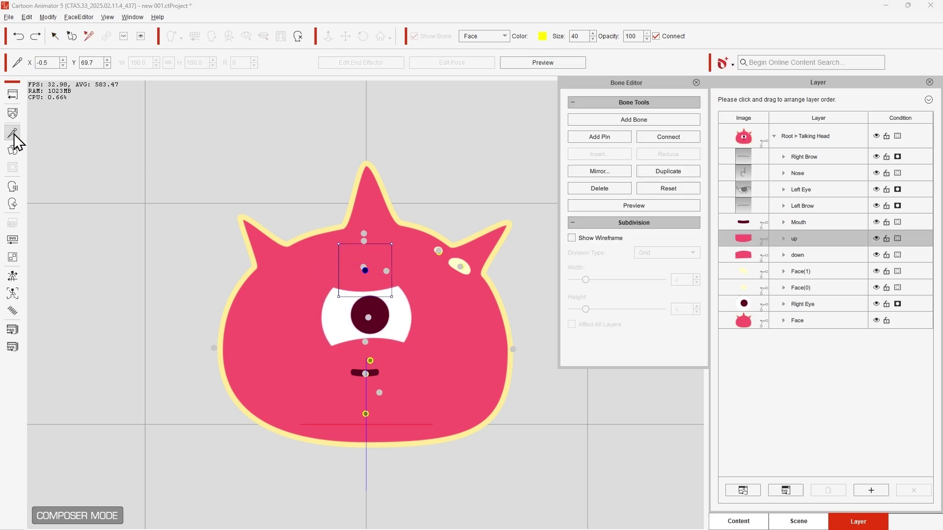
left_click(665, 142)
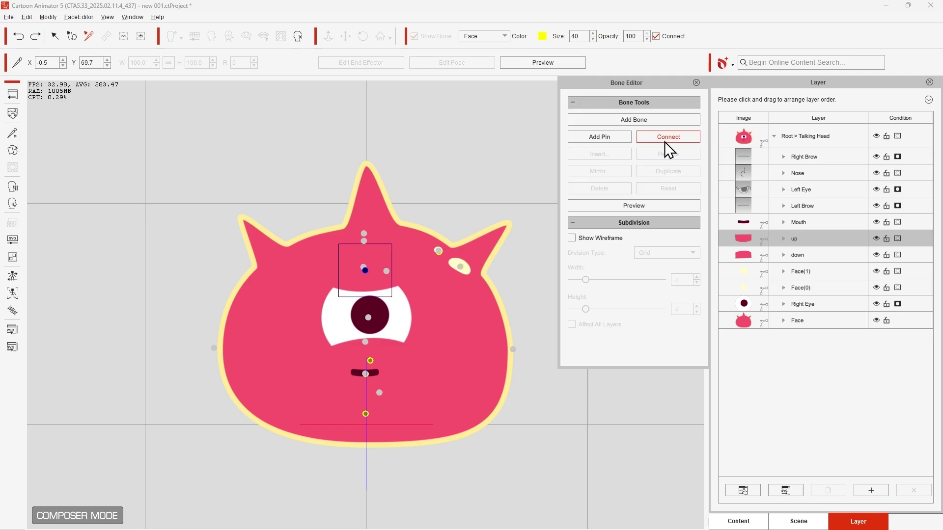
left_click(370, 319)
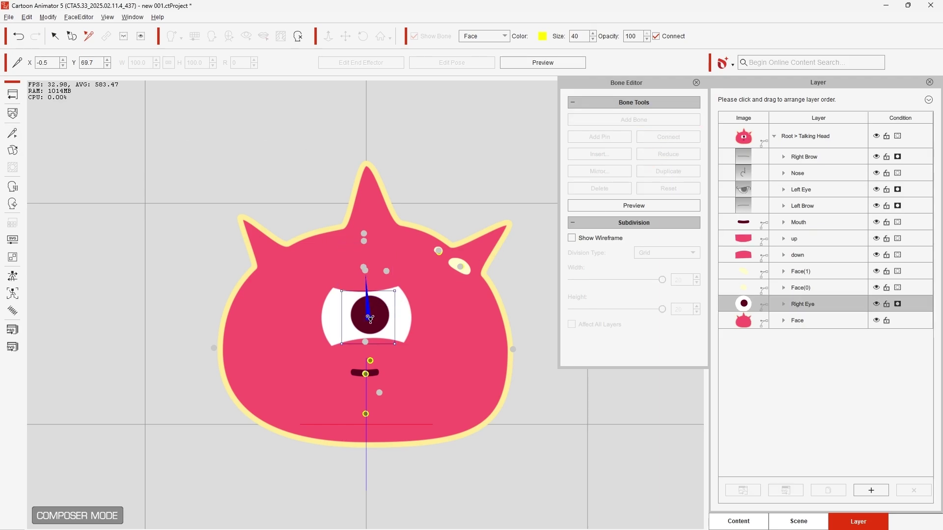
Connect the down lid to the eye's bone, then densify the up layer's mesh with wireframe shown
left_click(805, 259)
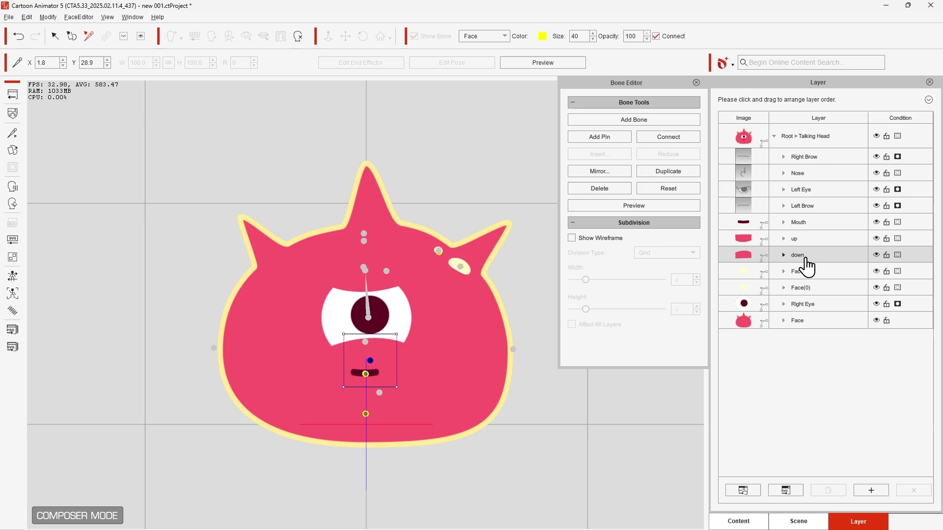
left_click(669, 139)
left_click(369, 320)
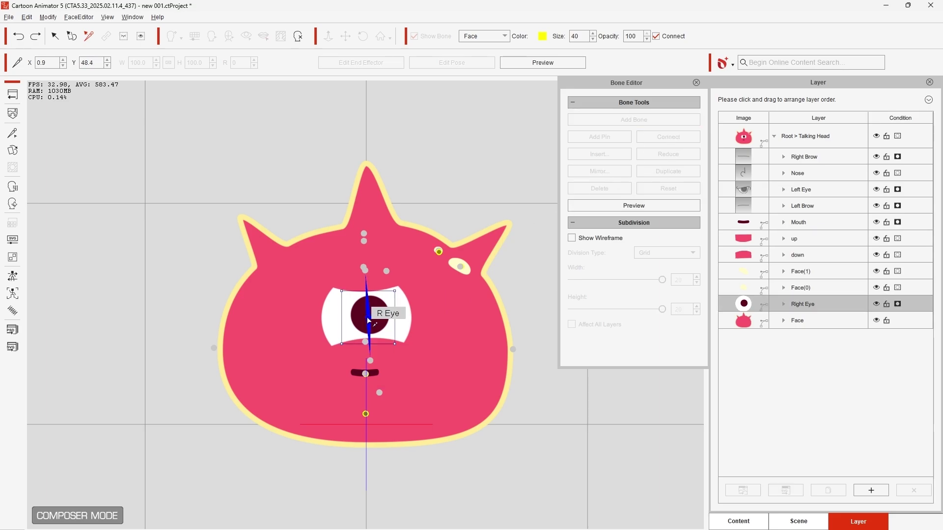
left_click(572, 238)
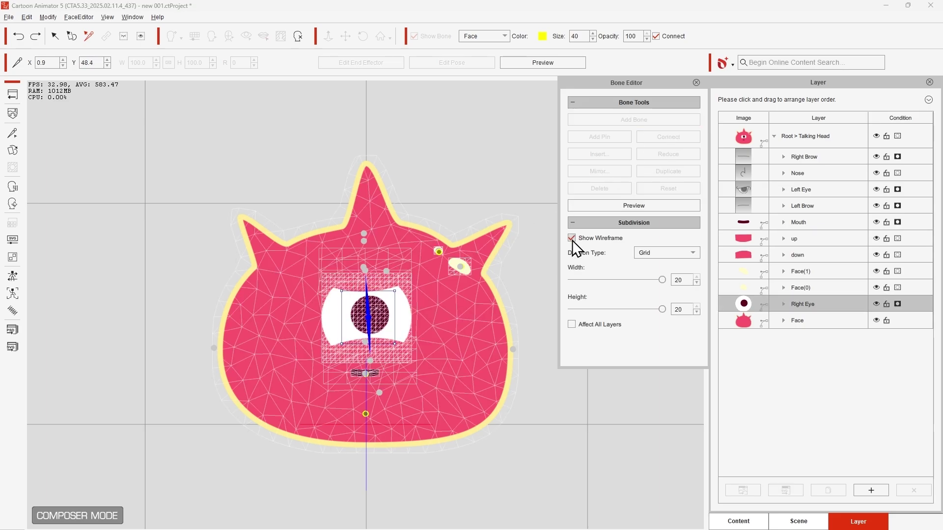
left_click(819, 242)
left_click(624, 280)
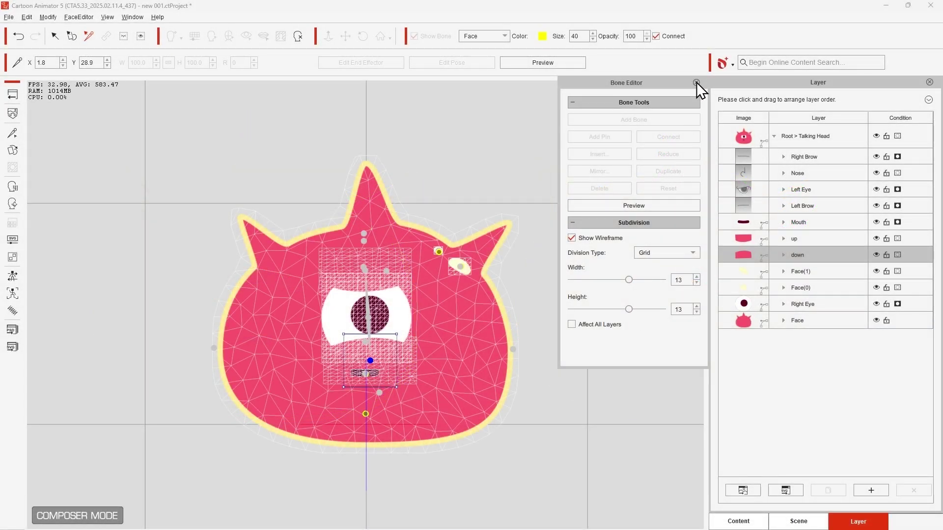
Close the Bone Editor and check the lids follow a moved eye, then undo the move
left_click(697, 82)
left_click(396, 314)
mouse_move(391, 307)
left_mouse_down()
mouse_move(379, 297)
mouse_move(386, 314)
left_mouse_up()
key("ctrl+z")
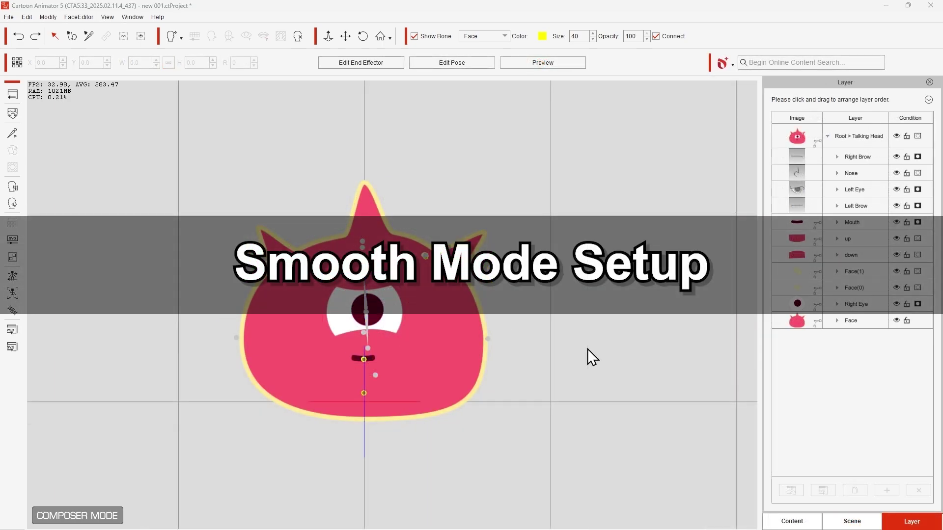
Open the Facial Animation Setup for the monster's face
left_click(14, 188)
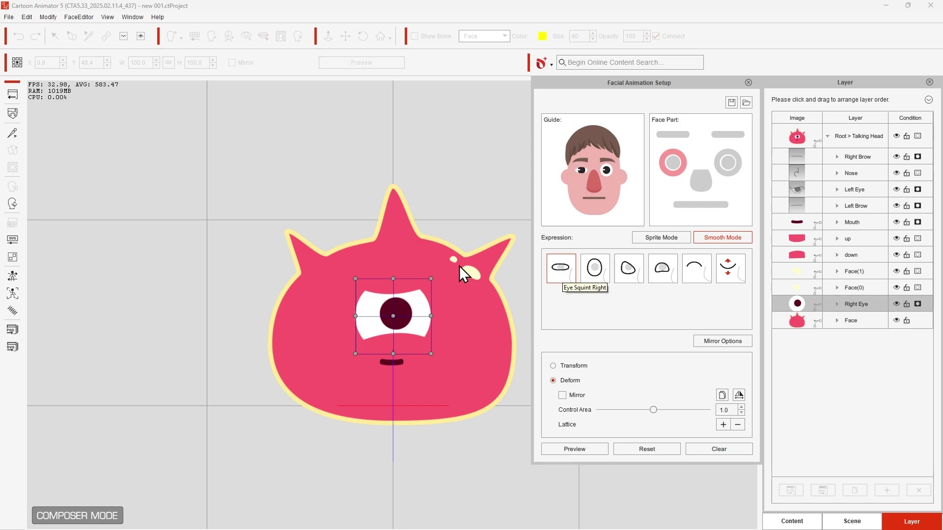
Squint the eye and pull the up and down lids over it
left_click_drag(392, 278, 392, 289)
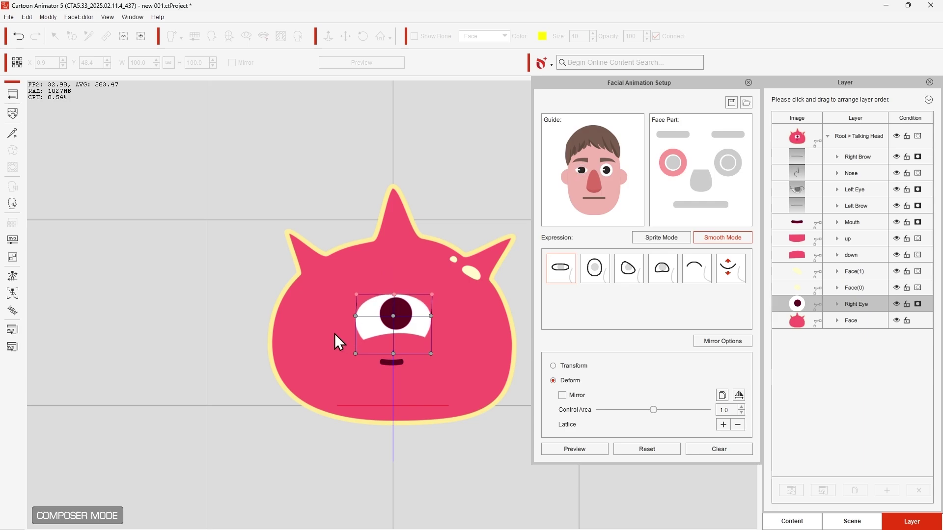
left_click_drag(393, 353, 393, 330)
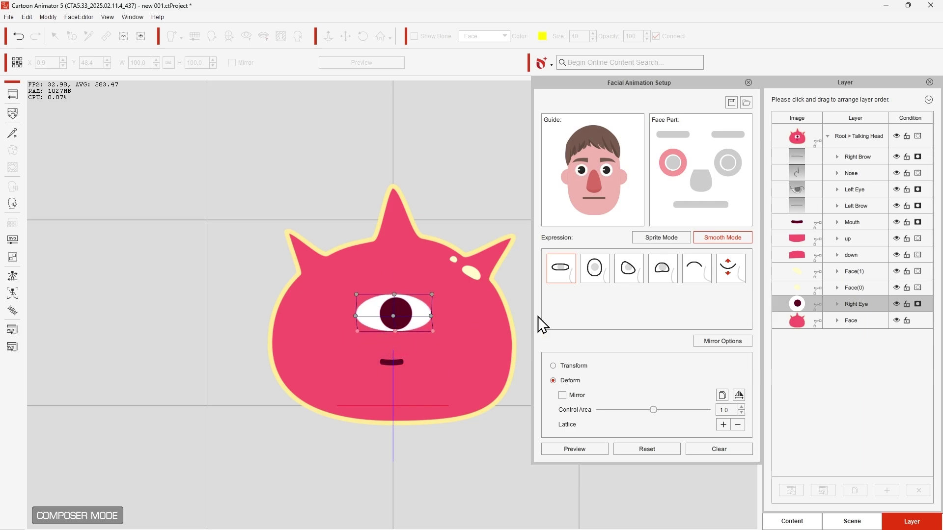
left_click(850, 240)
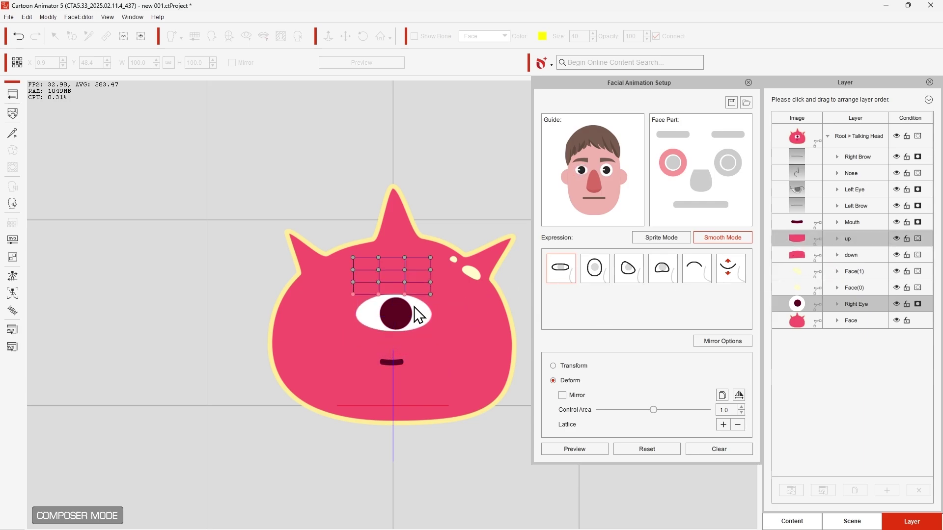
left_click_drag(418, 315, 380, 289)
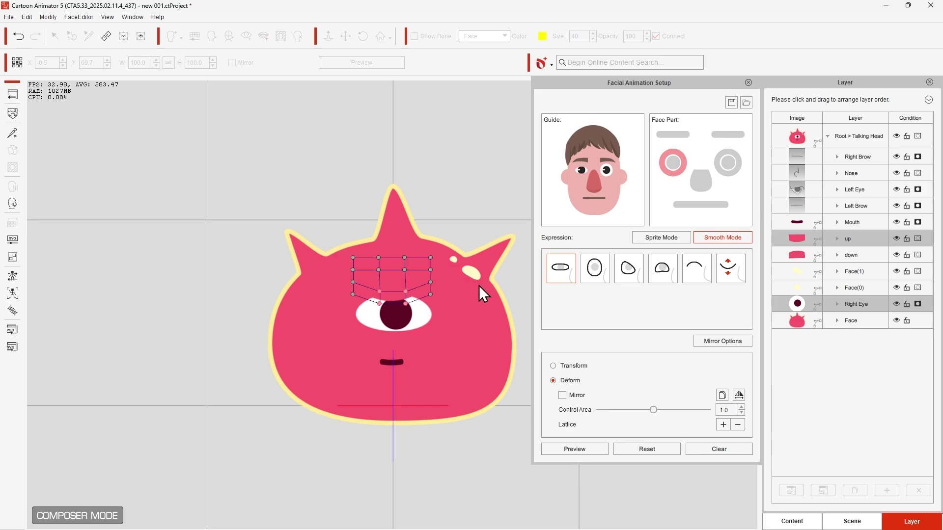
left_click(854, 256)
left_click_drag(418, 349, 411, 333)
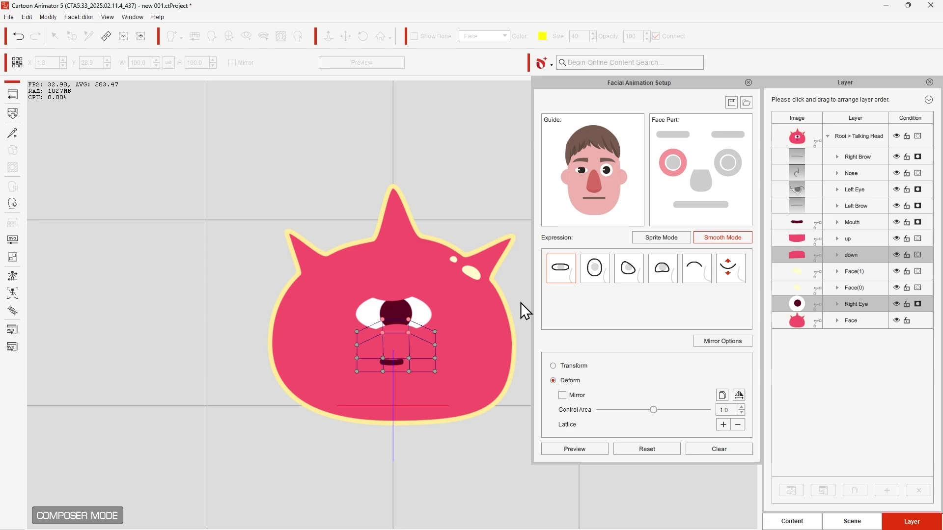
For Eye Enlarge Right, stretch the eye downward and compress the up lid above it
left_click(599, 276)
left_click_drag(391, 324, 410, 364)
left_click(848, 238)
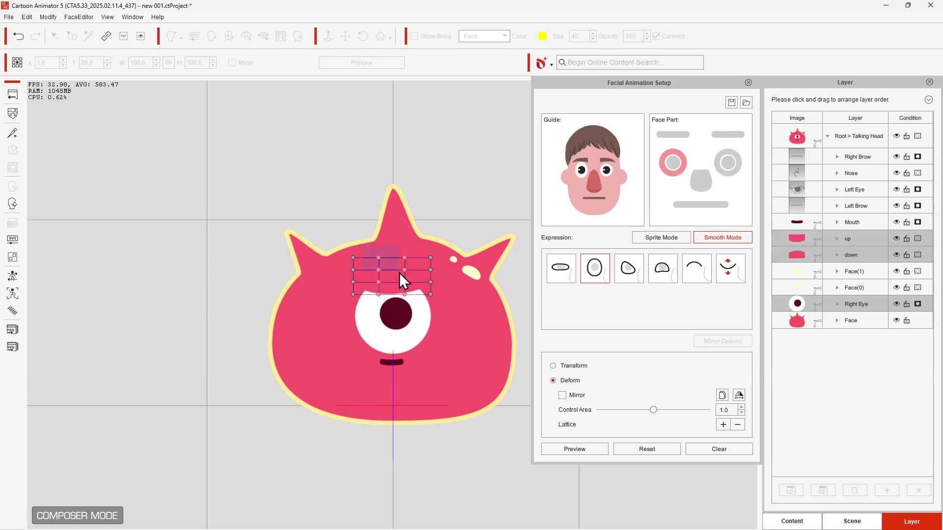
left_click_drag(378, 260, 378, 248)
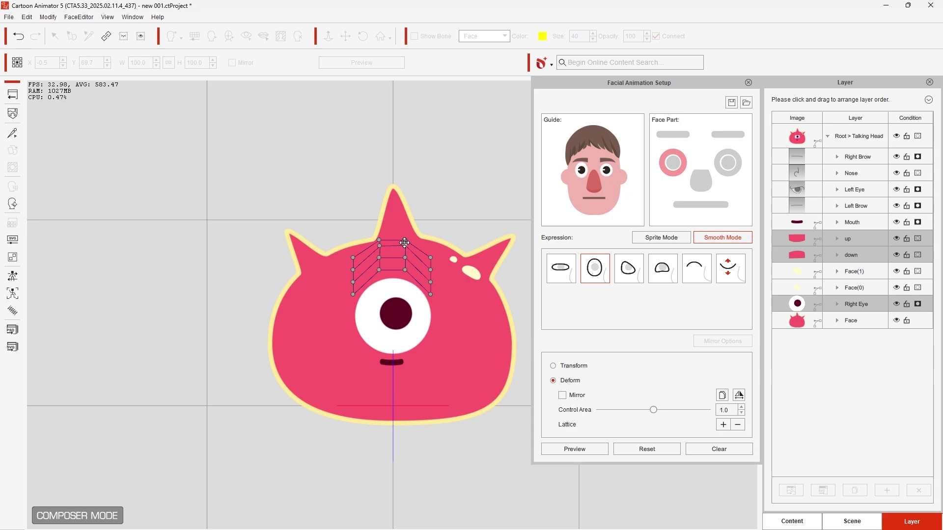
left_click_drag(405, 276, 408, 268)
left_click(594, 295)
On the third eye expression, slant the up lid down toward the right
left_click(629, 268)
left_click(847, 239)
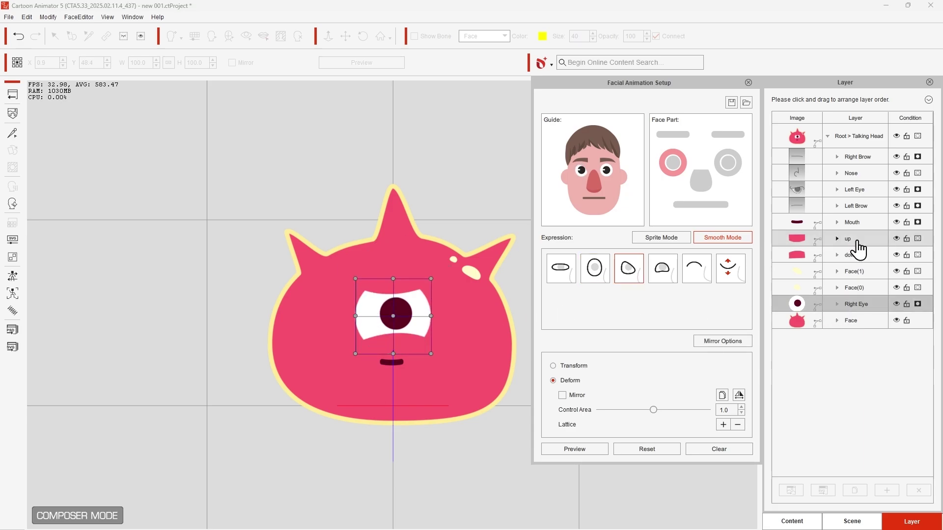
left_click_drag(431, 255, 443, 287)
On the sixth expression, reshape the down lid's sides, middle and corners to close the eye
left_click(852, 255)
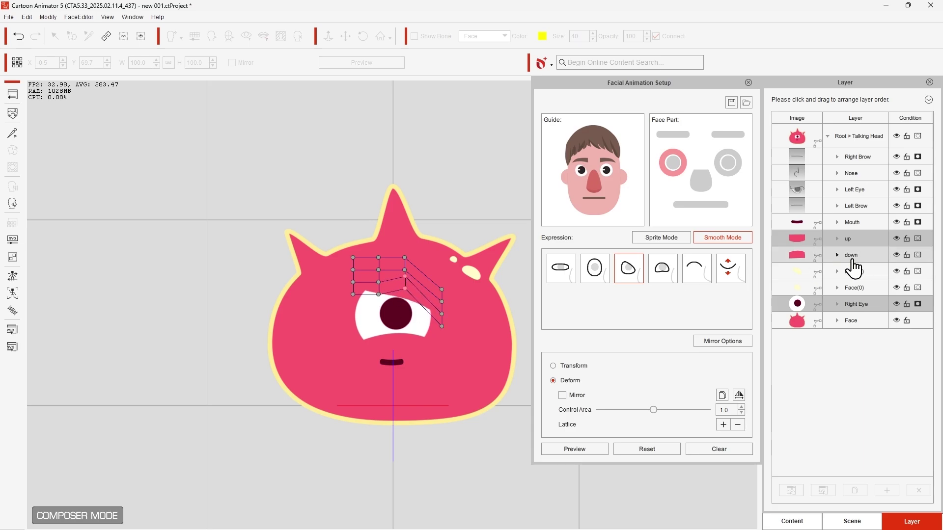
left_click(731, 268)
left_click_drag(415, 350, 349, 331)
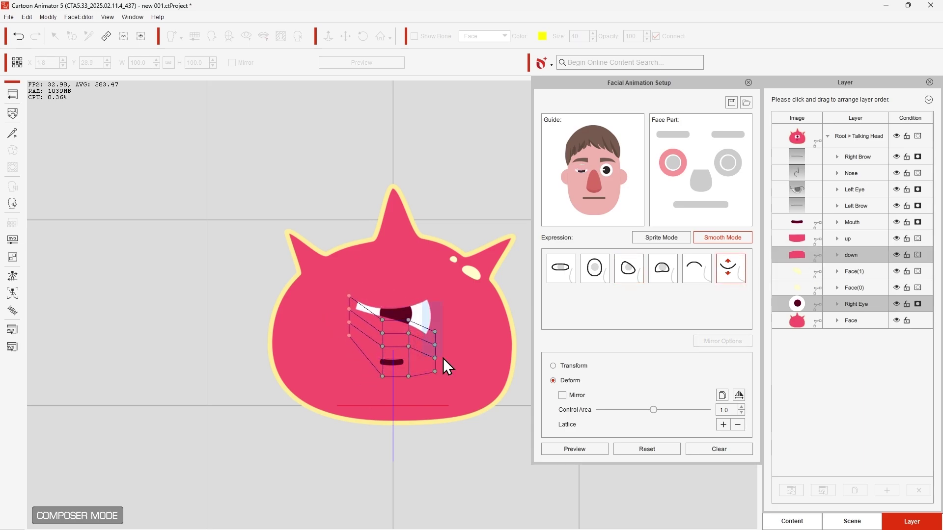
left_click_drag(443, 358, 453, 315)
left_click_drag(410, 348, 409, 361)
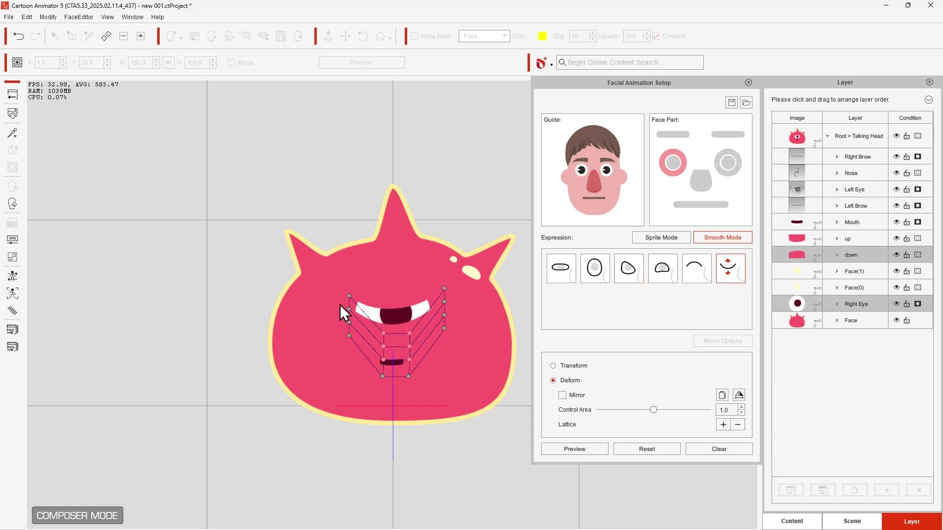
left_click_drag(349, 296, 352, 275)
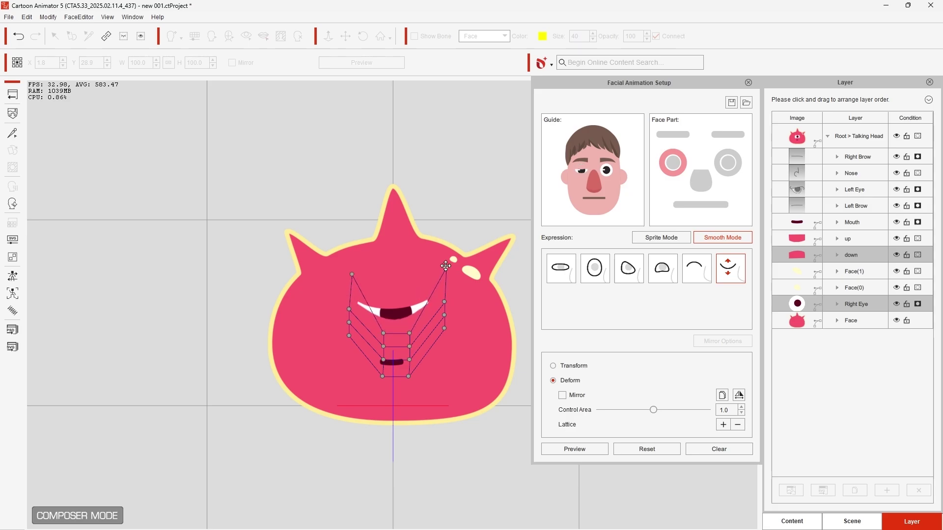
left_click_drag(444, 289, 448, 262)
left_click_drag(383, 333, 385, 329)
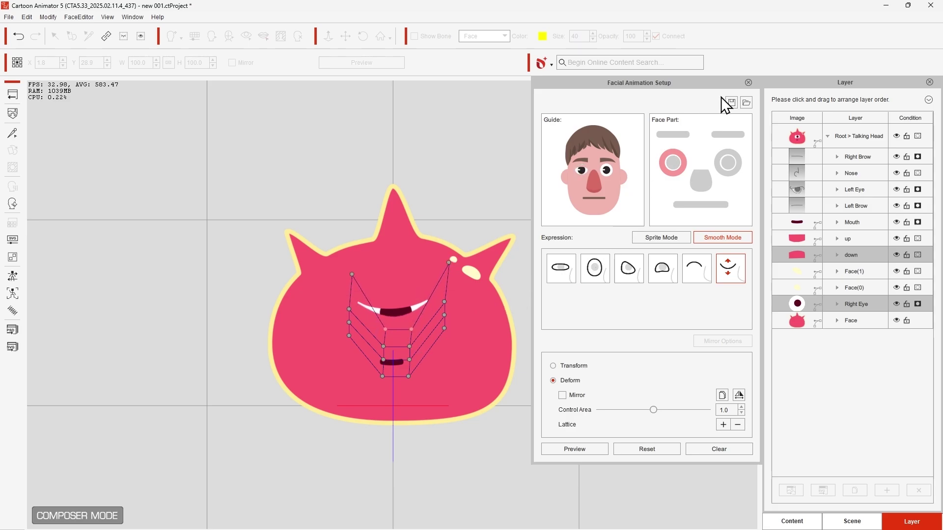
Back on the stage, test the Eye Squint, Smile Close and Blink sliders in Face Key detail settings
left_click(748, 82)
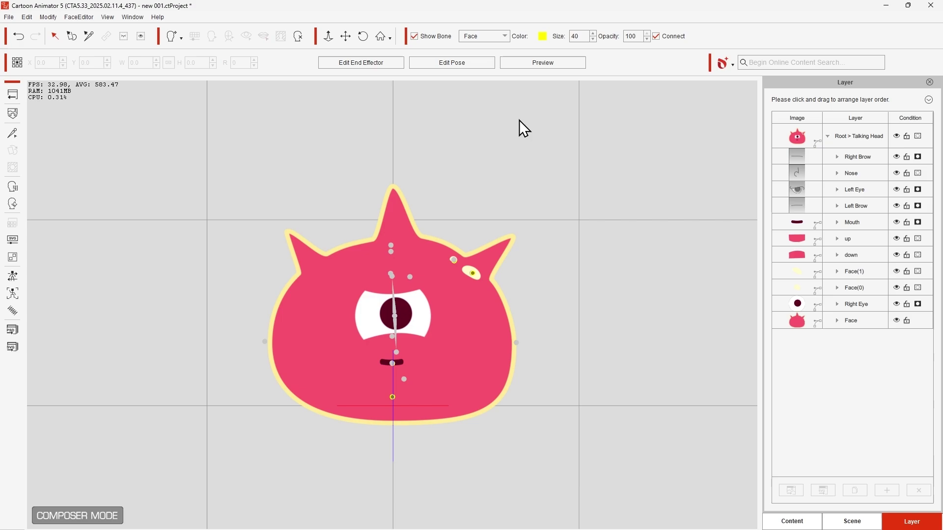
left_click(13, 94)
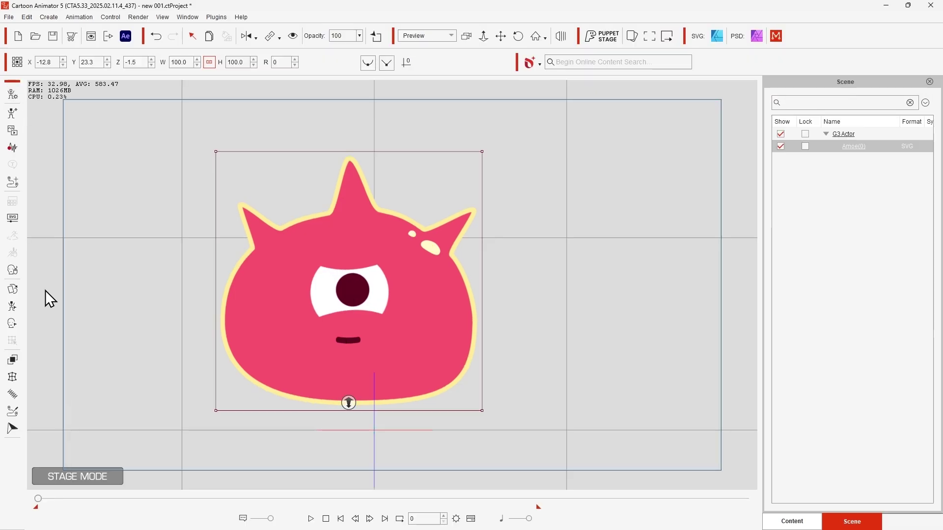
left_click(12, 323)
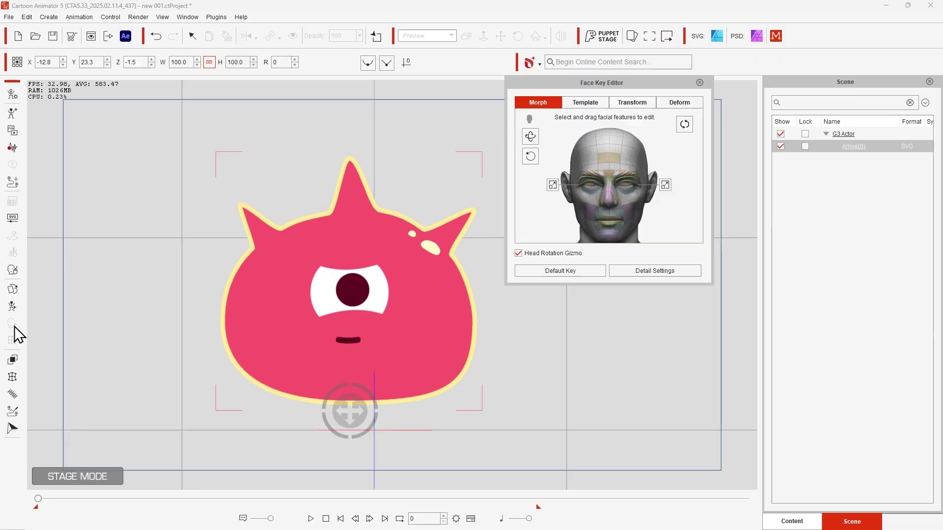
left_click(657, 272)
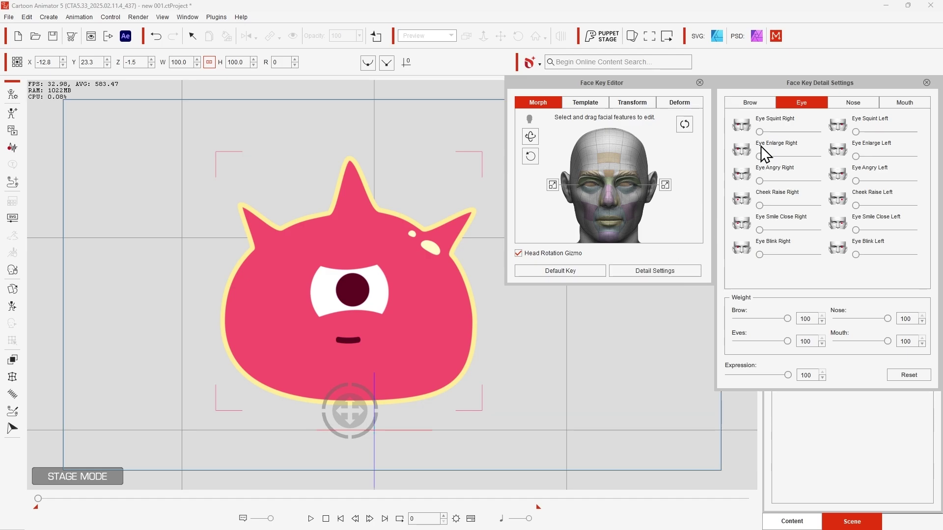
left_click_drag(759, 132, 743, 183)
left_click_drag(760, 230, 726, 254)
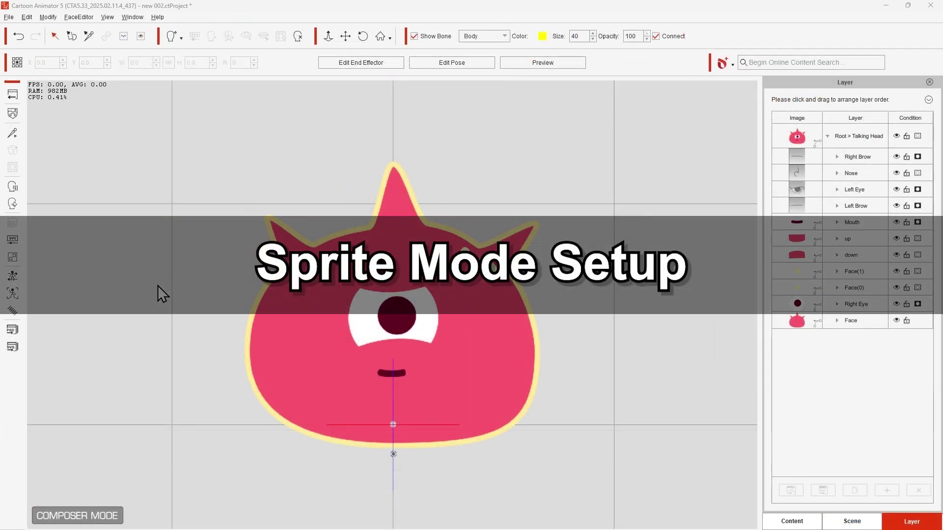
Switch the right eye's facial setup from Smooth Mode to Sprite Mode, accepting the warning
left_click(13, 187)
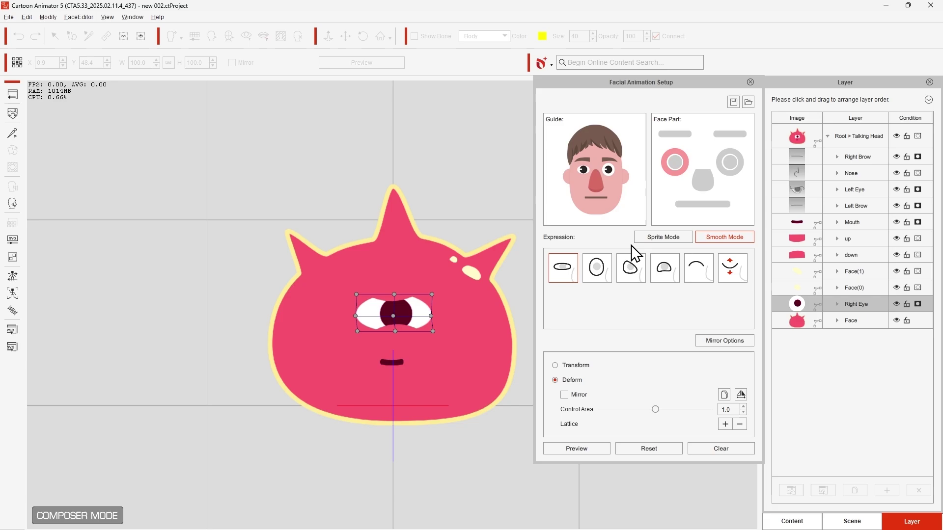
left_click(671, 238)
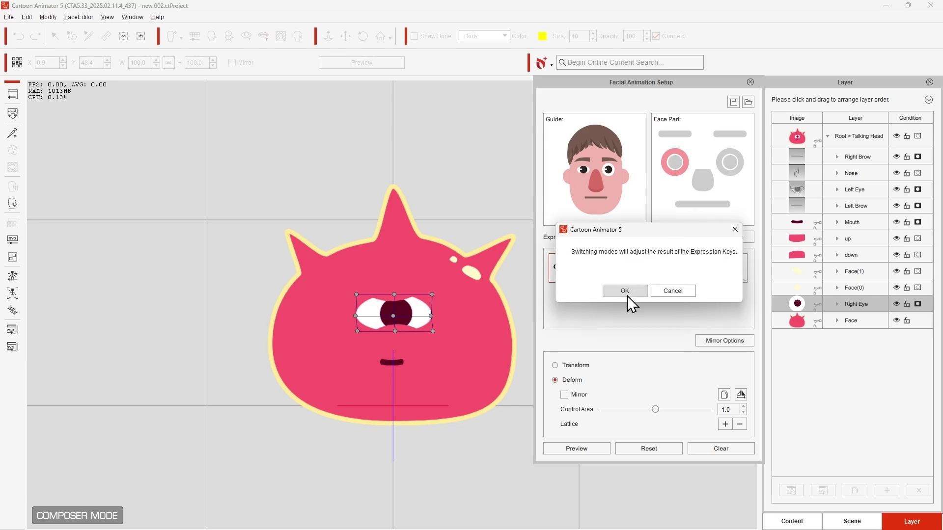
left_click(627, 296)
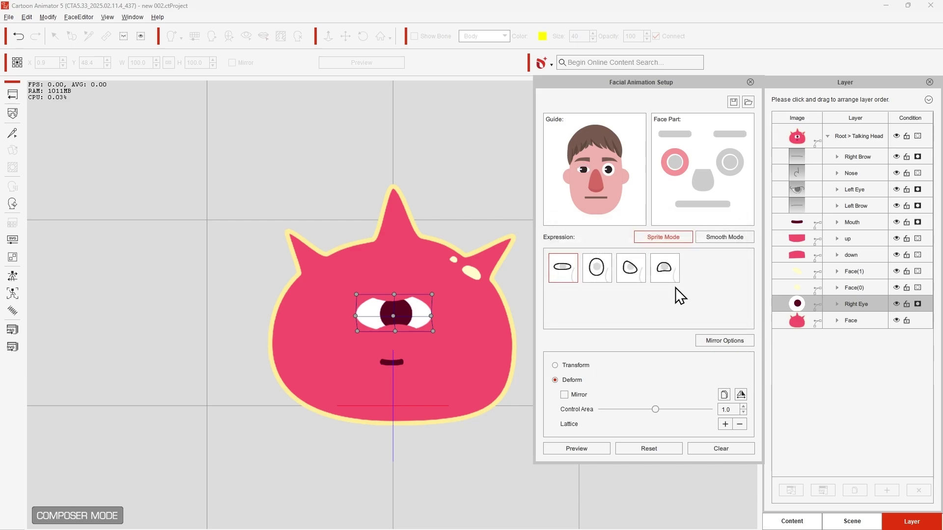
left_click(750, 82)
Cycle the right eye through SmileClose, EyeClose, ScareClose, EyeSquint and IrisChange sprites, then restore Normal
left_click(13, 94)
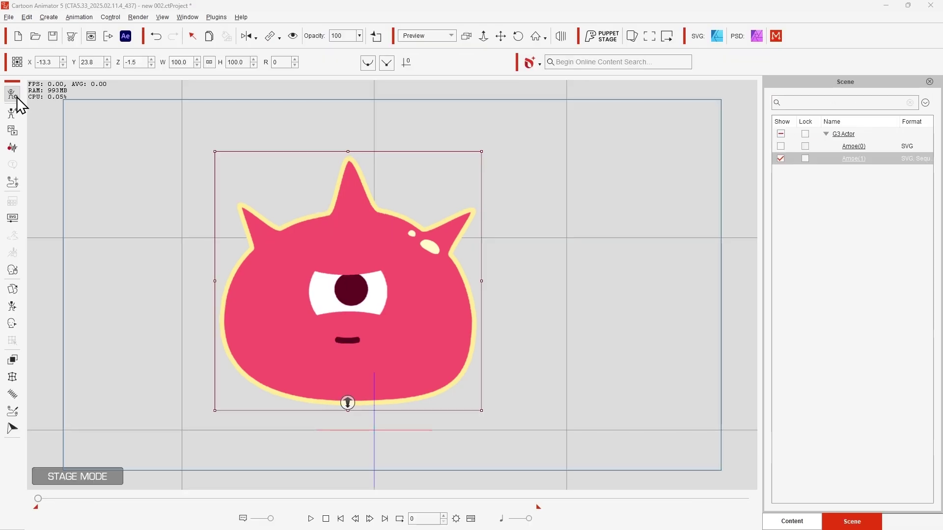
left_click(17, 294)
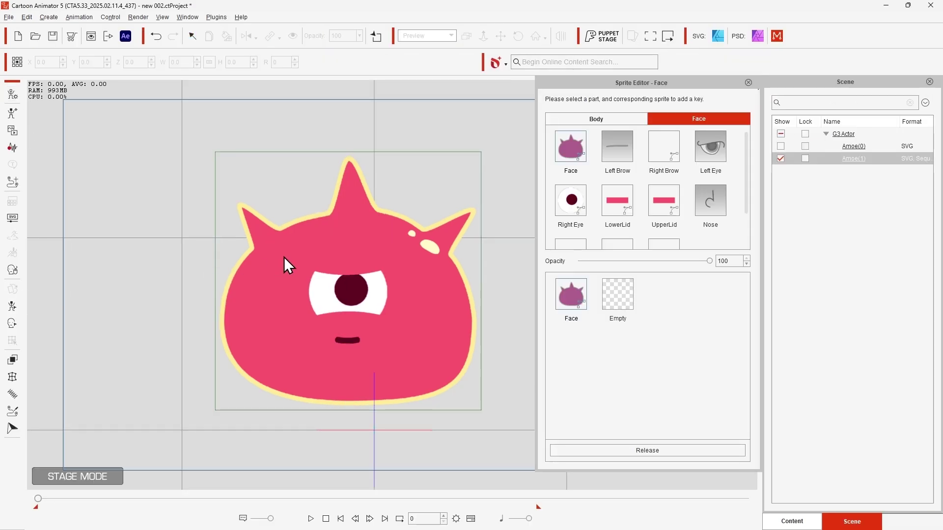
left_click(558, 204)
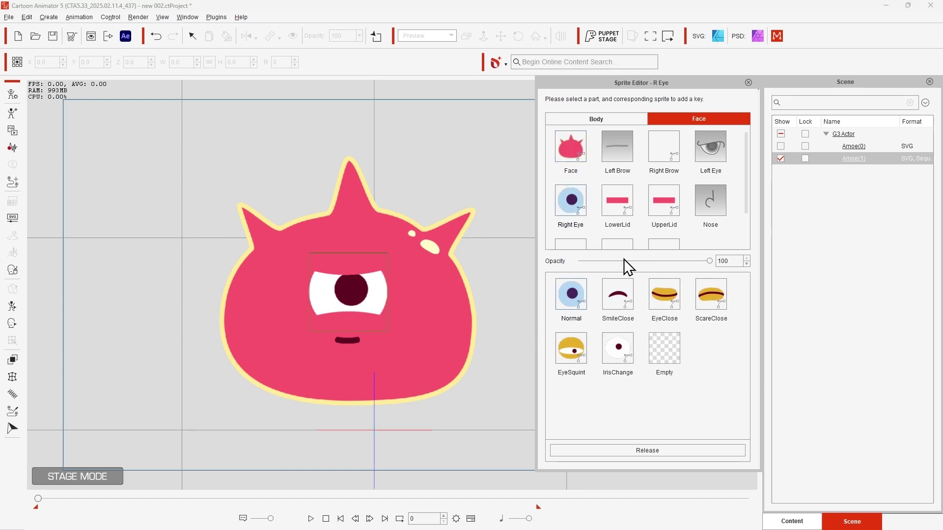
left_click(614, 296)
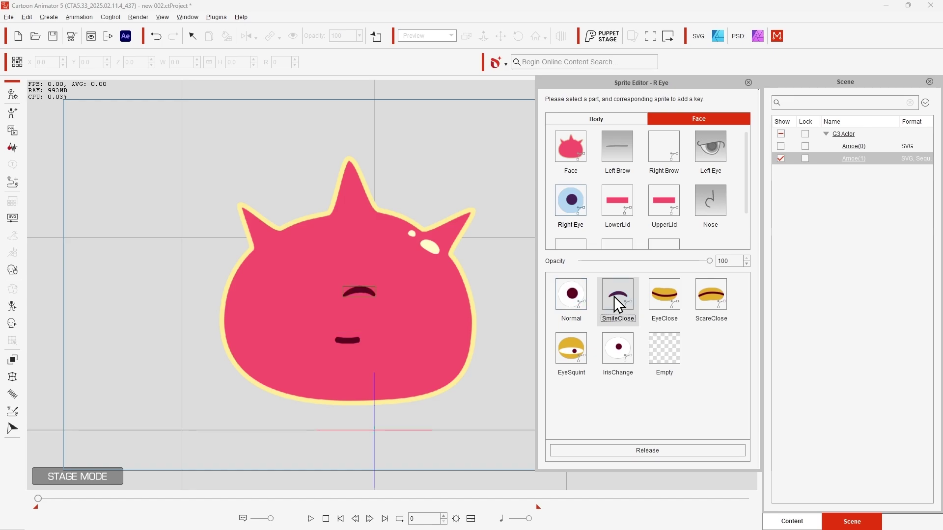
left_click(665, 300)
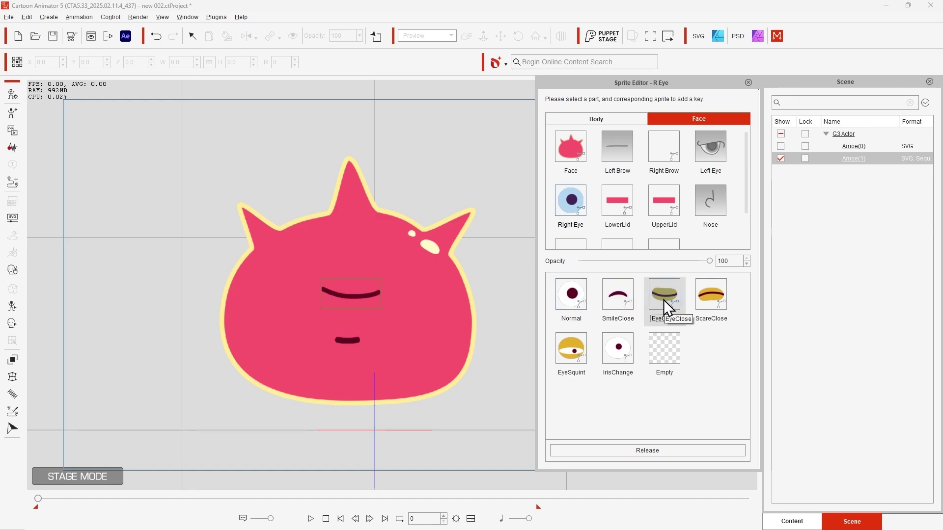
left_click(708, 300)
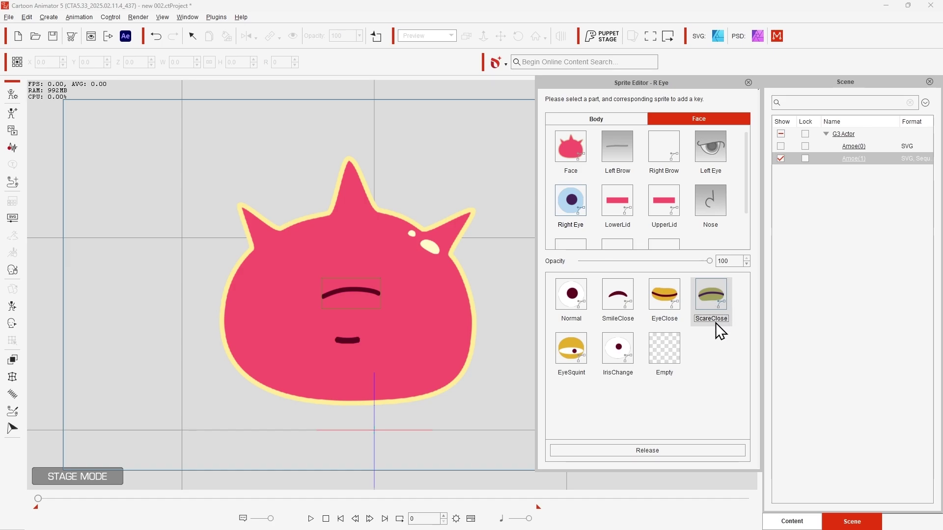
left_click(575, 357)
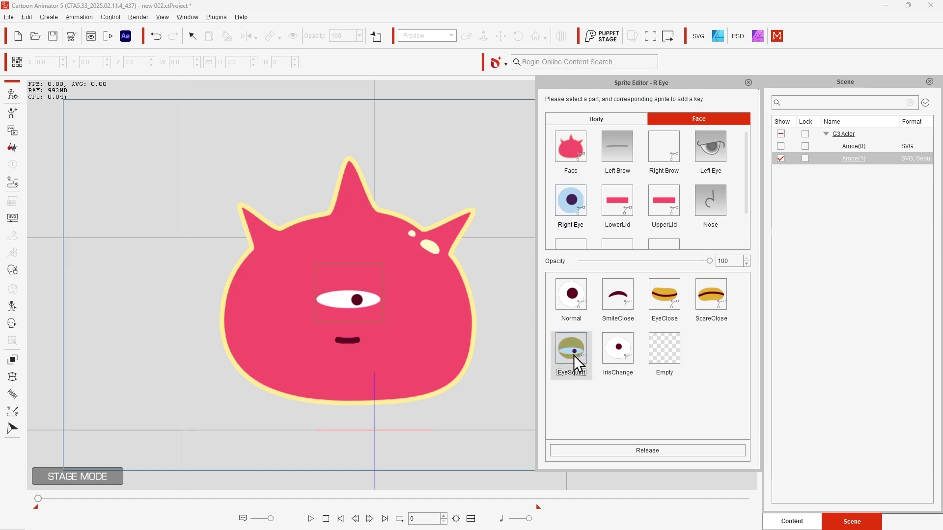
left_click(616, 350)
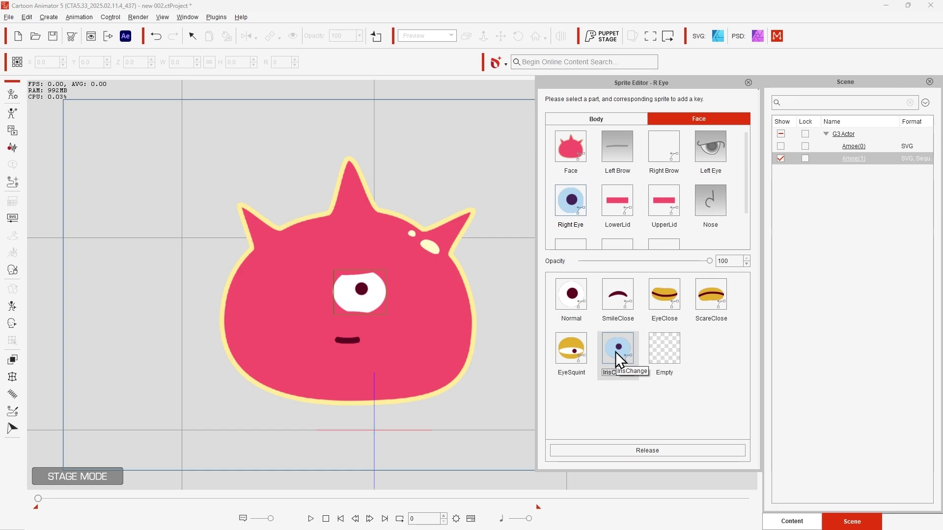
left_click(574, 293)
left_click(749, 82)
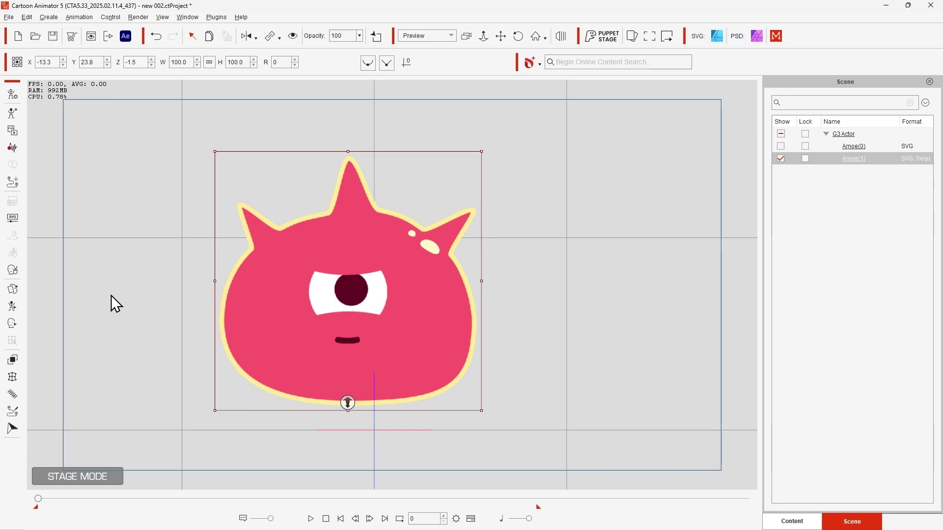
Test the right eye's squint/enlarge, blink and scared-close sliders in Face Key detail settings
left_click(11, 324)
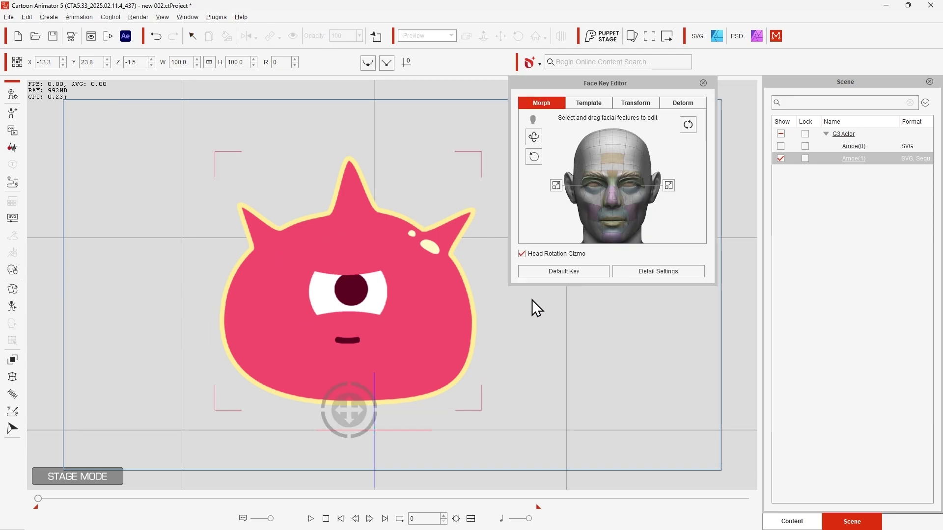
left_click(647, 272)
left_click_drag(763, 132, 805, 157)
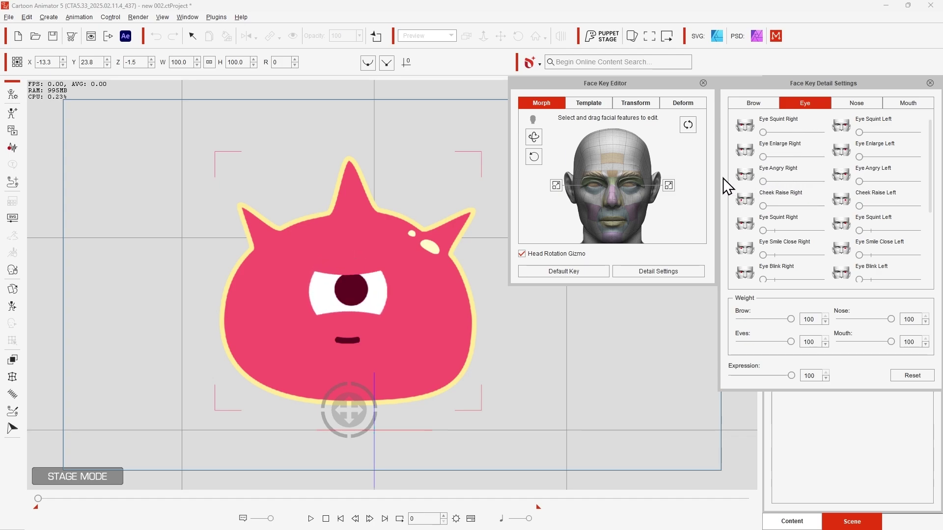
scroll(921, 174, "down", 3)
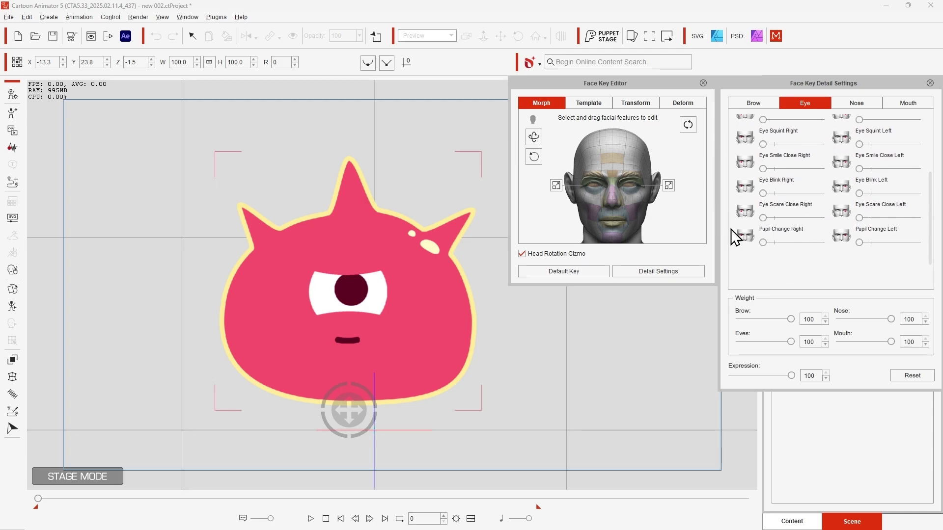
left_click_drag(762, 193, 755, 146)
left_click_drag(762, 217, 756, 240)
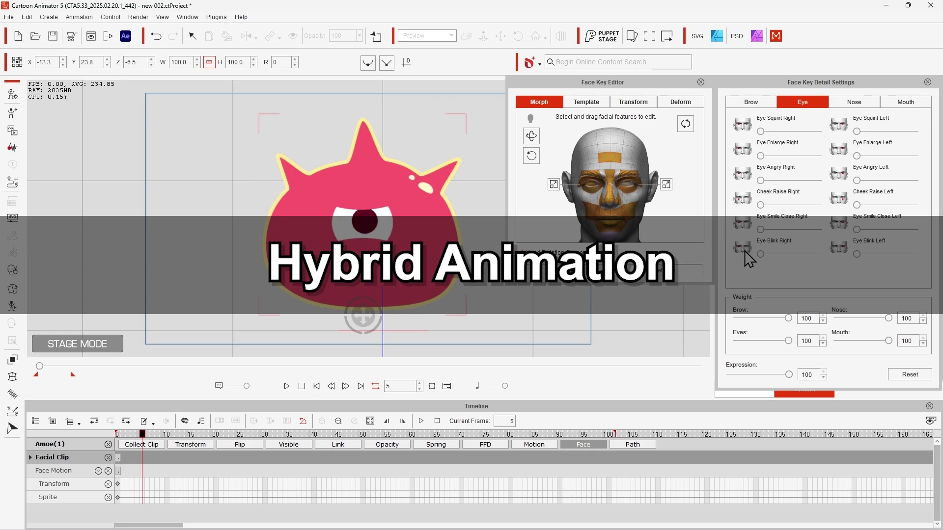
Key Eye Blink Right at 0 on frames 10 and 20 and at maximum on frame 25
mouse_move(760, 254)
left_mouse_down()
mouse_move(818, 254)
mouse_move(760, 254)
left_mouse_up()
left_click(167, 434)
left_click(216, 434)
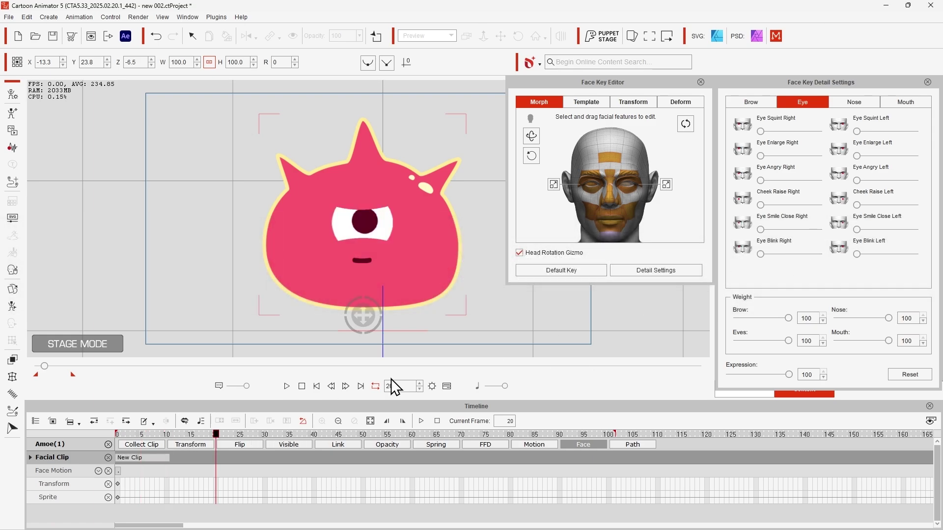
left_click(760, 253)
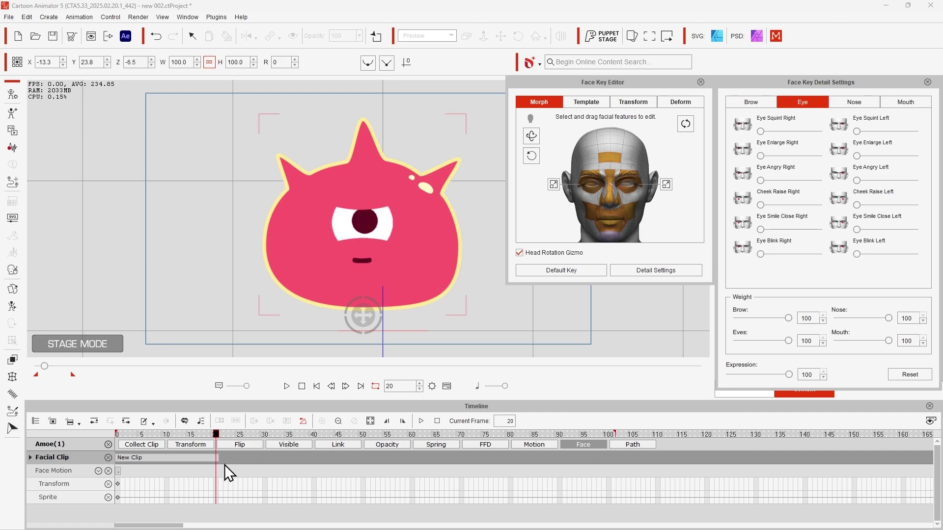
left_click(240, 435)
left_click_drag(763, 255, 817, 253)
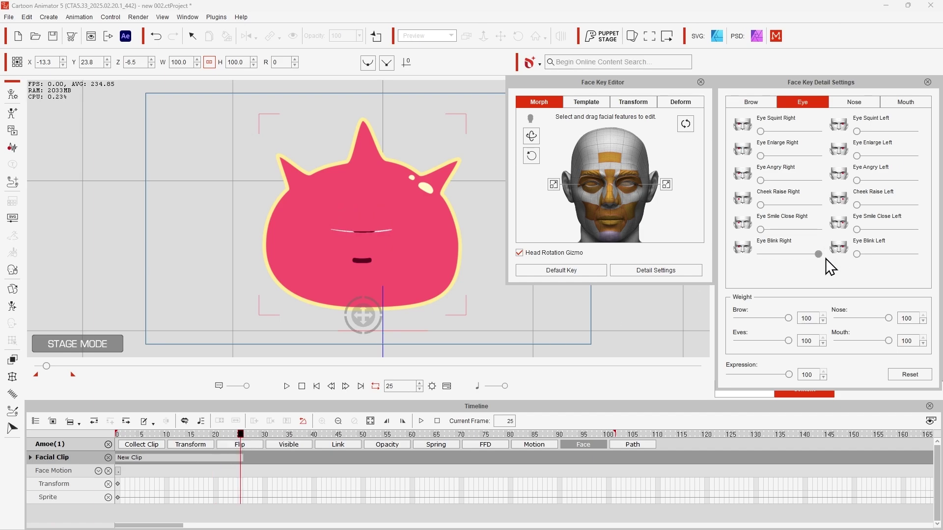
Max Eye Enlarge Right at frame 50, reset it to normal at frame 75, and review
left_click_drag(240, 436, 364, 435)
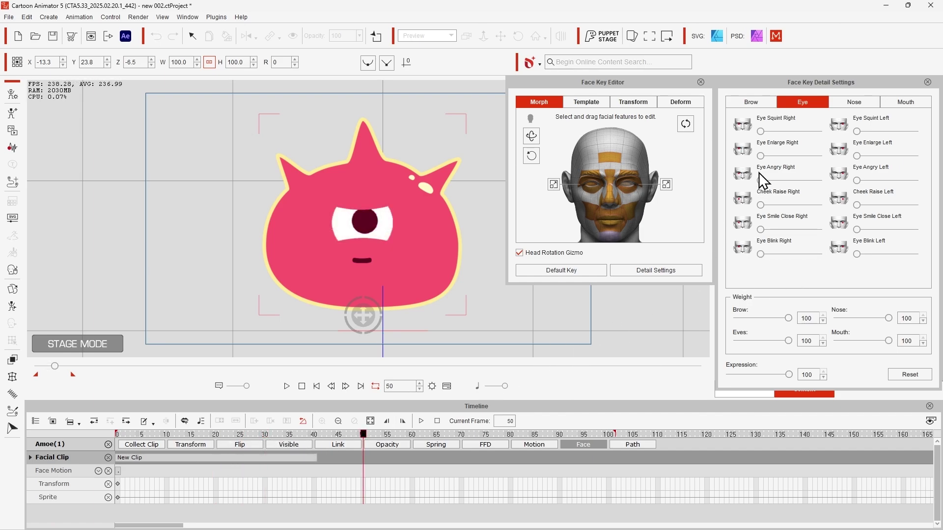
left_click_drag(761, 156, 827, 151)
left_click_drag(363, 434, 486, 434)
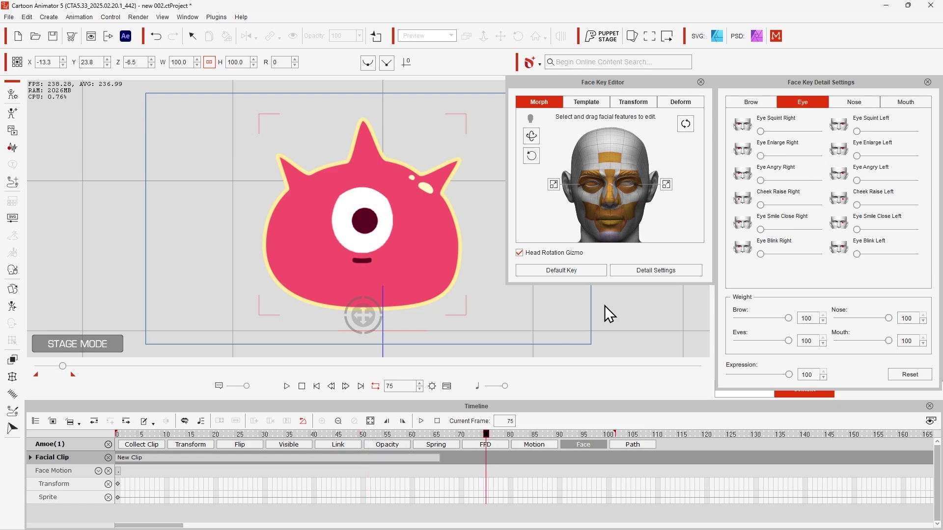
left_click(764, 158)
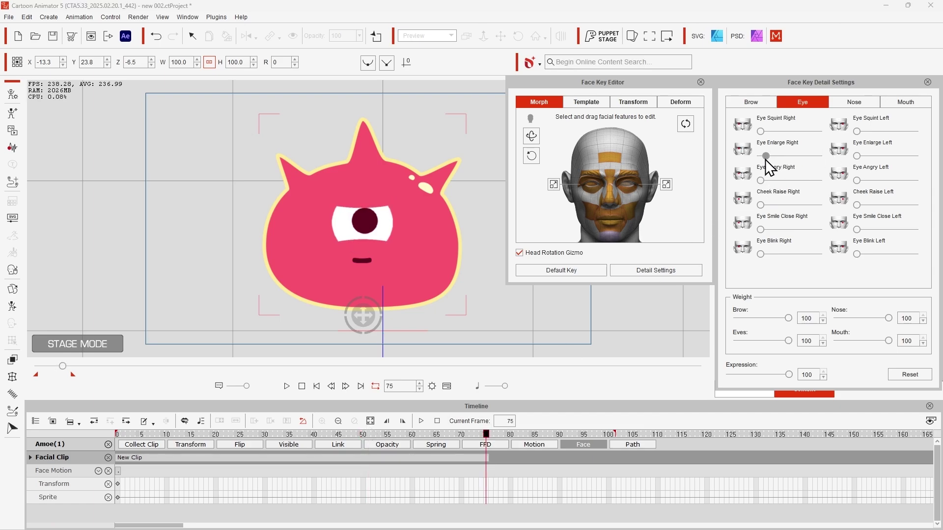
left_click(287, 386)
left_click(364, 435)
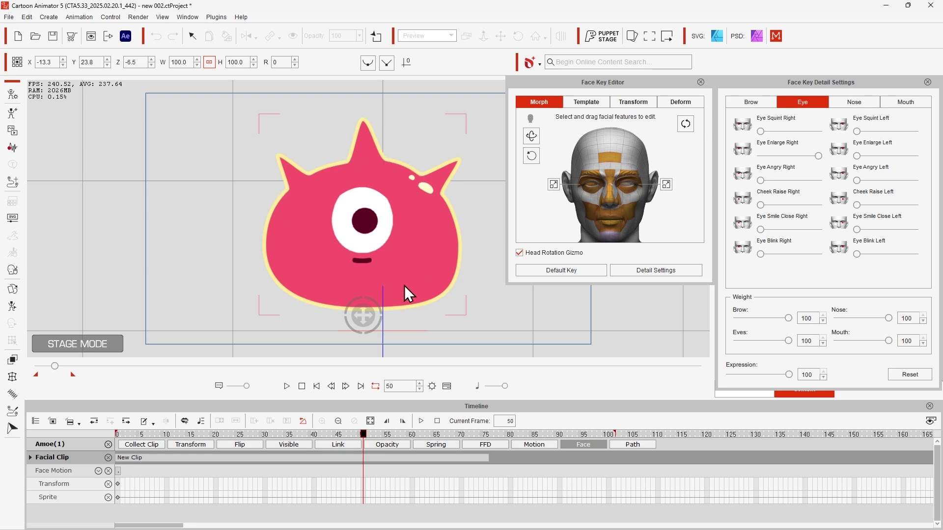
Try the SmileClose, EyeClose and ScareClose right-eye sprites, restore Normal, and enter Composer Mode
left_click(14, 289)
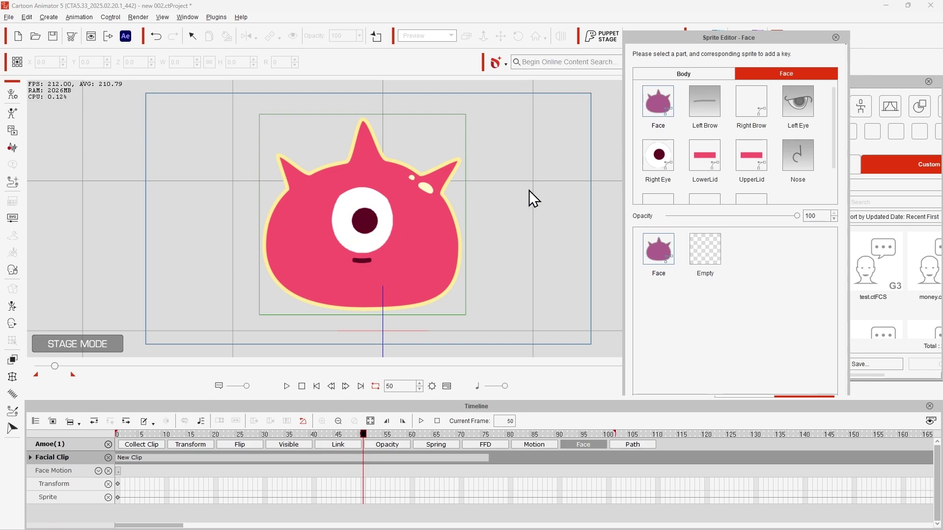
left_click(649, 160)
left_click(707, 246)
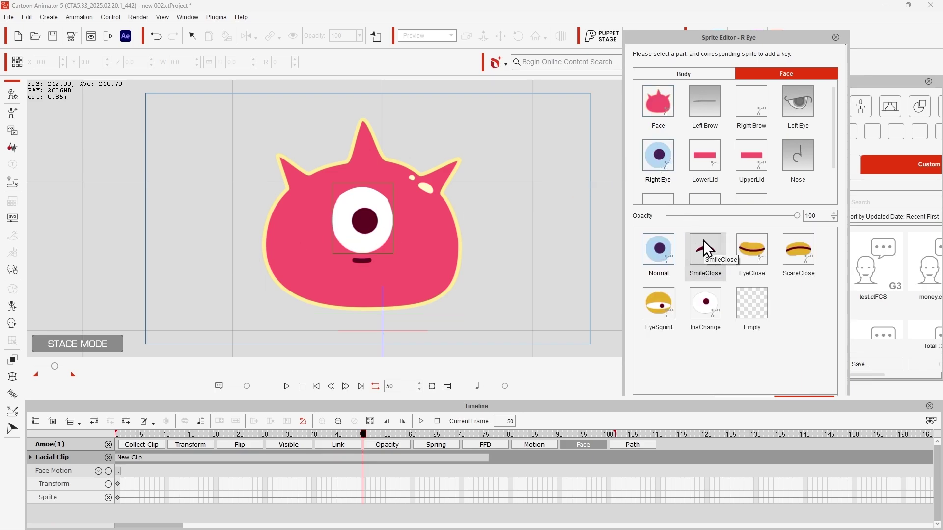
left_click(750, 248)
left_click(799, 253)
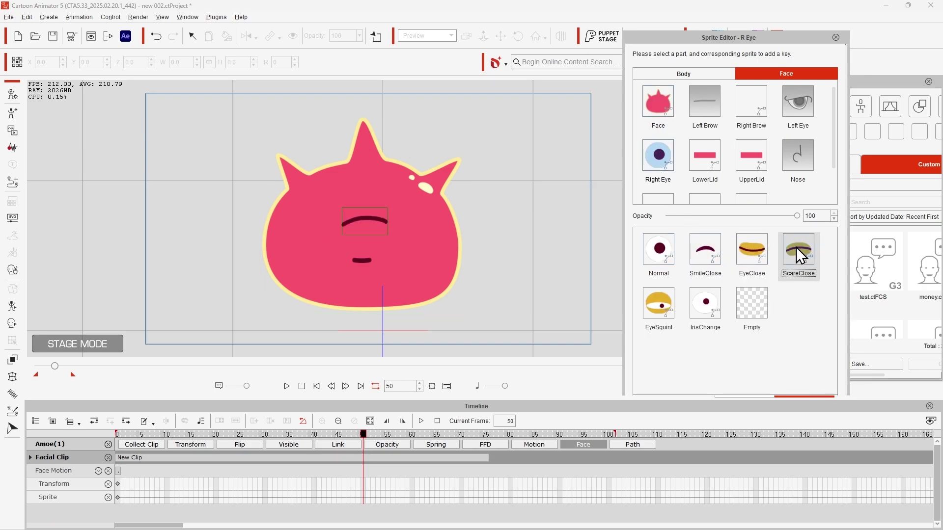
left_click(661, 249)
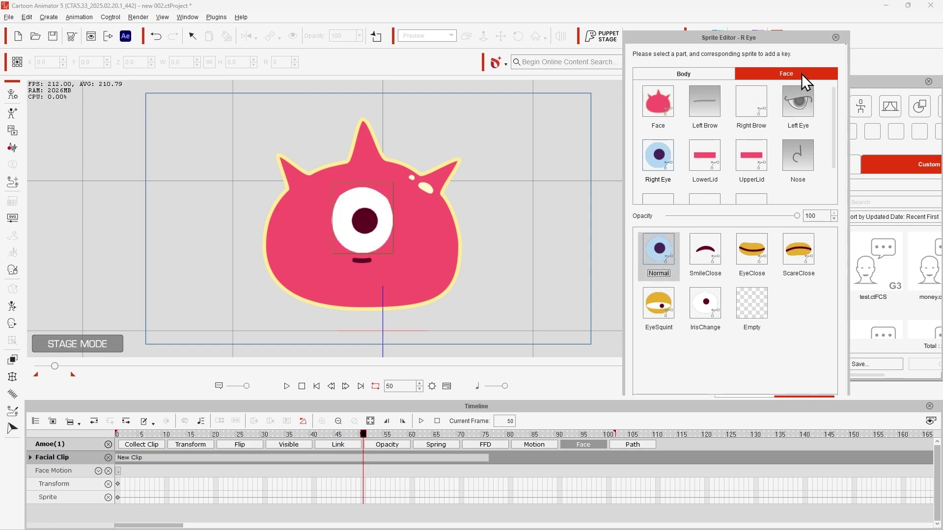
left_click(835, 37)
left_click(13, 113)
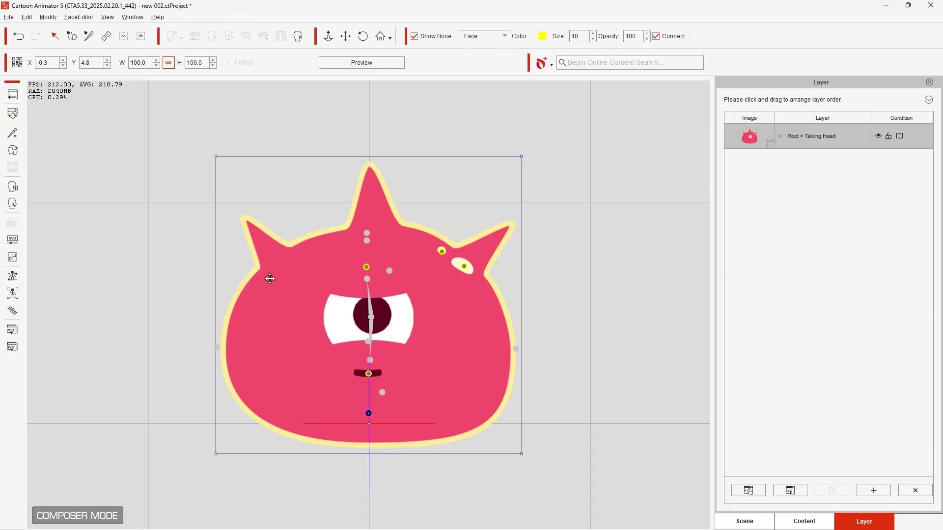
Import money.png as a new Right Eye sprite in the Sprite Editor
left_click(13, 150)
left_click(656, 192)
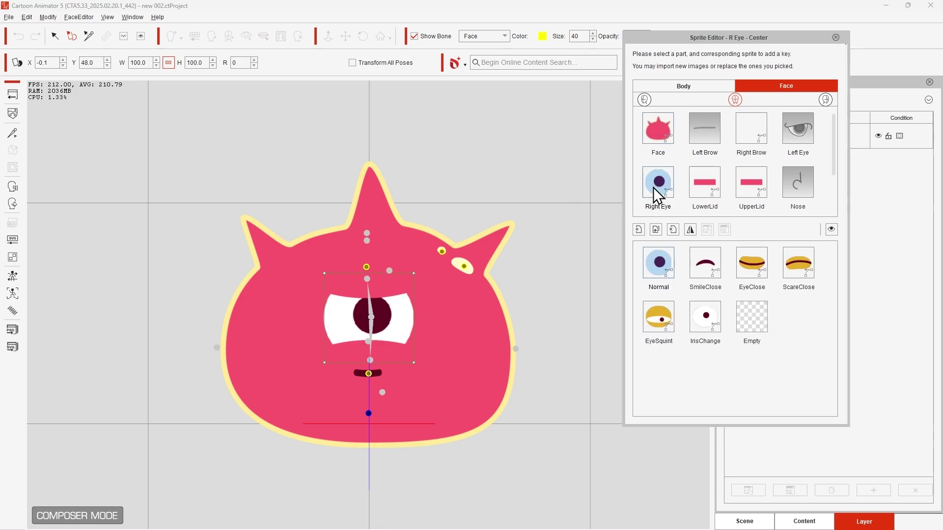
left_click(639, 229)
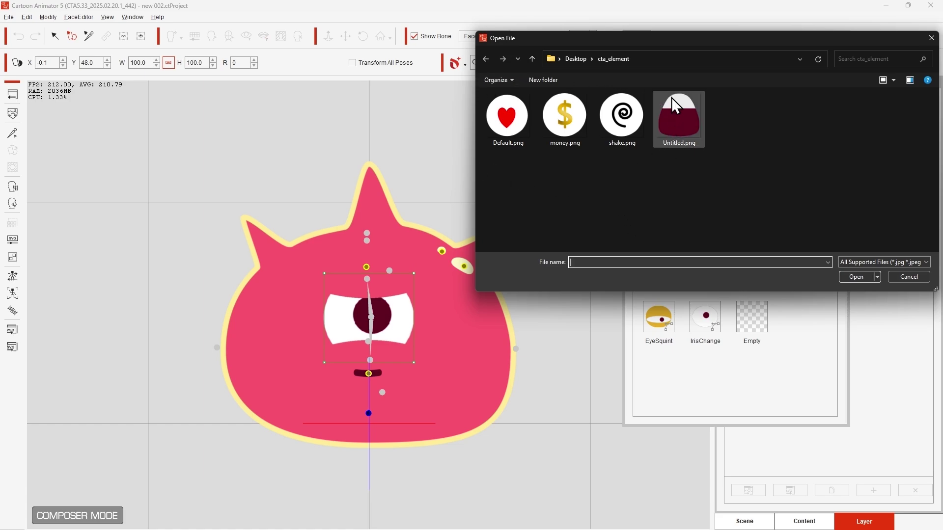
double_click(573, 119)
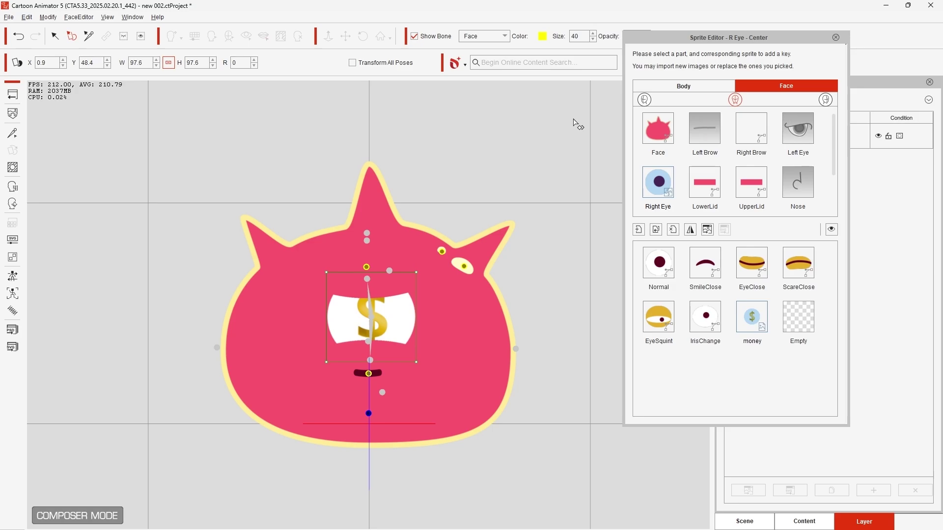
left_click(835, 38)
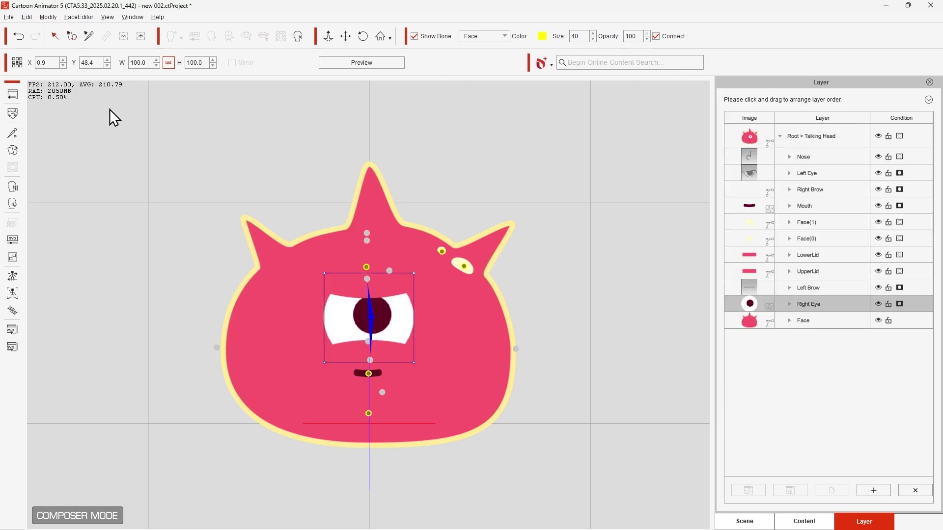
Key the right eye to the money sprite at frame 50 and Normal at frame 69, then play
left_click(18, 93)
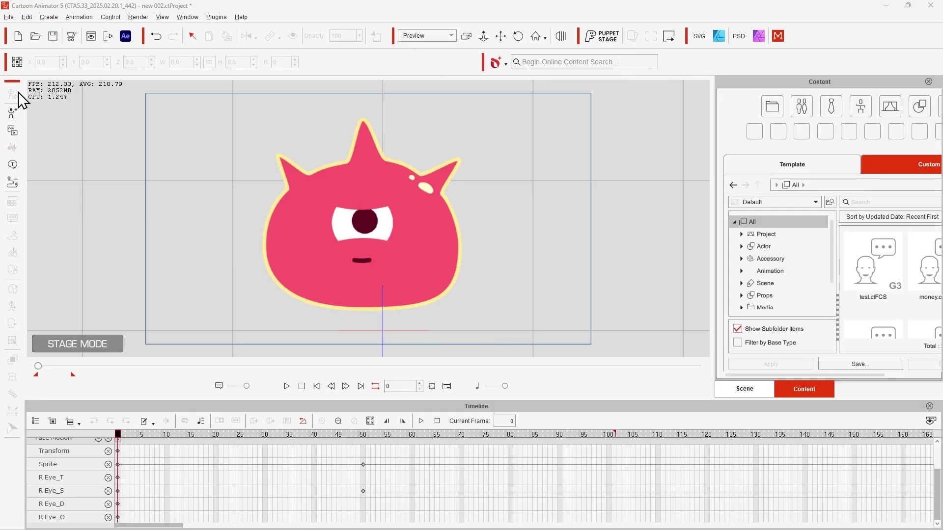
left_click(279, 237)
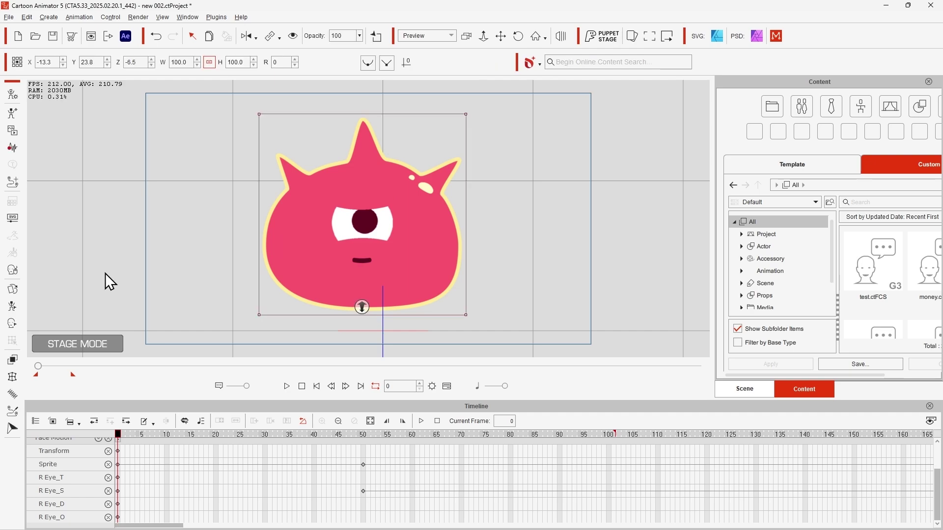
left_click(13, 290)
left_click(647, 155)
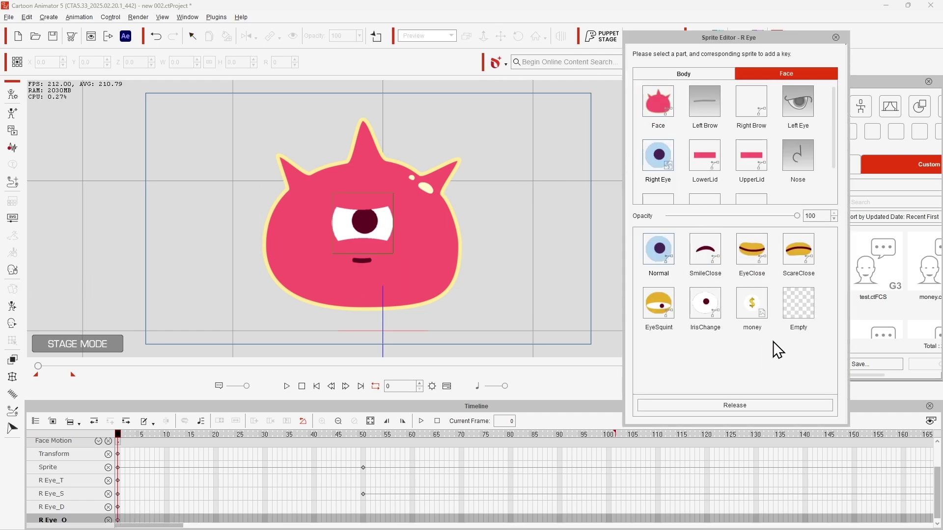
left_click(364, 435)
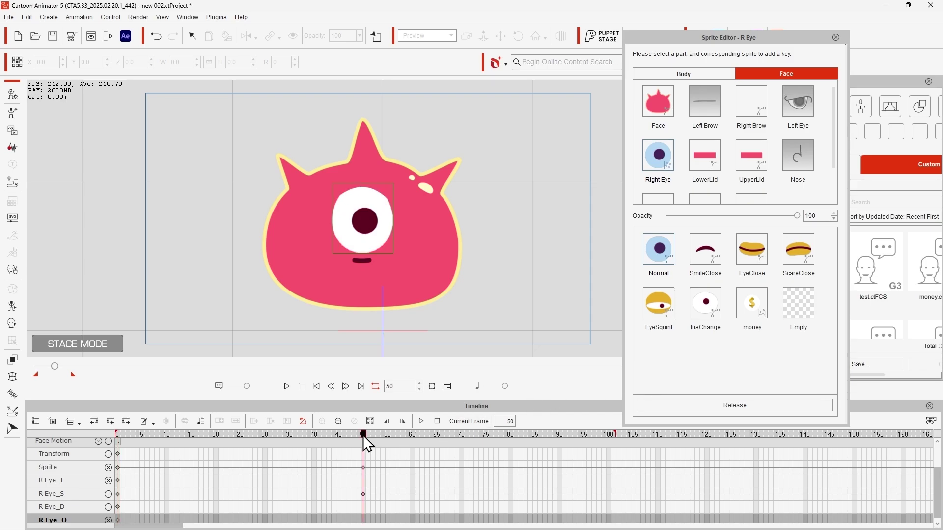
left_click(750, 308)
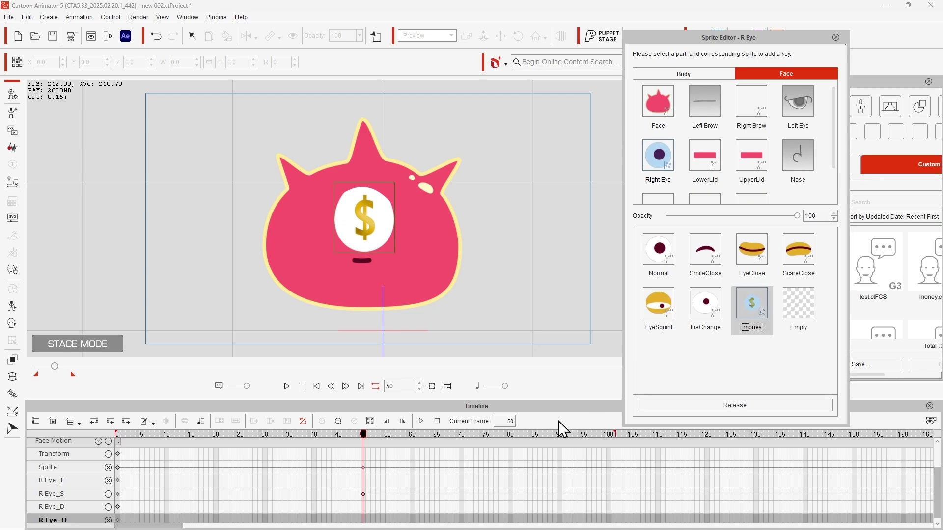
left_click_drag(367, 435, 457, 435)
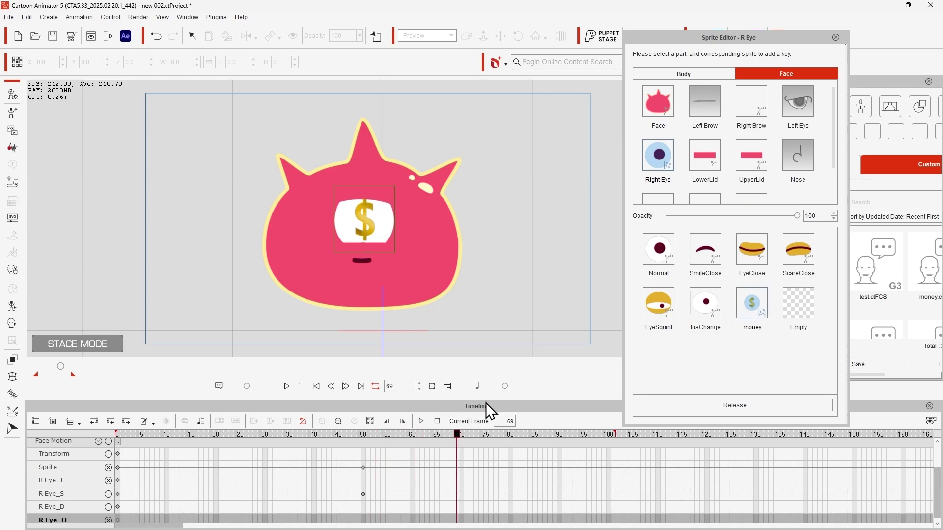
left_click(658, 255)
left_click(287, 386)
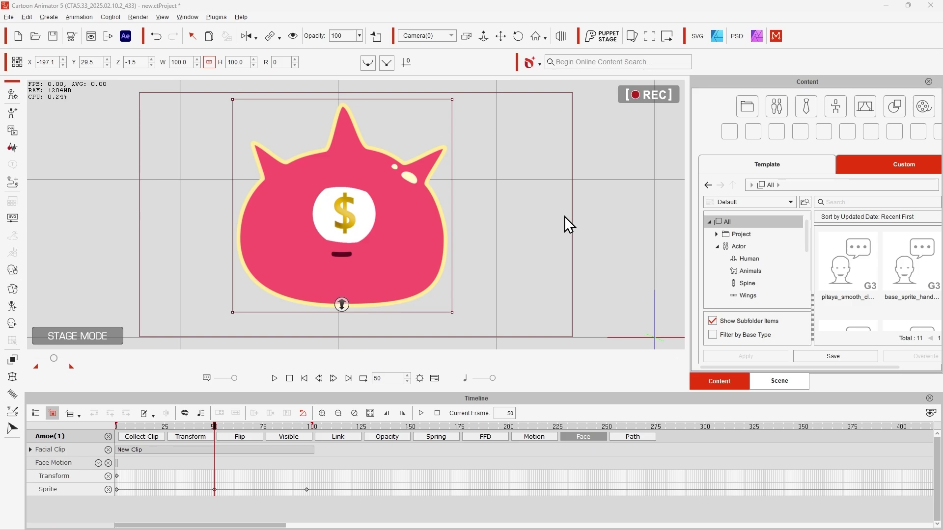
Save the animation to the Custom library as 'Money' with Asset Type Animation > Face
left_click(832, 356)
type("Money")
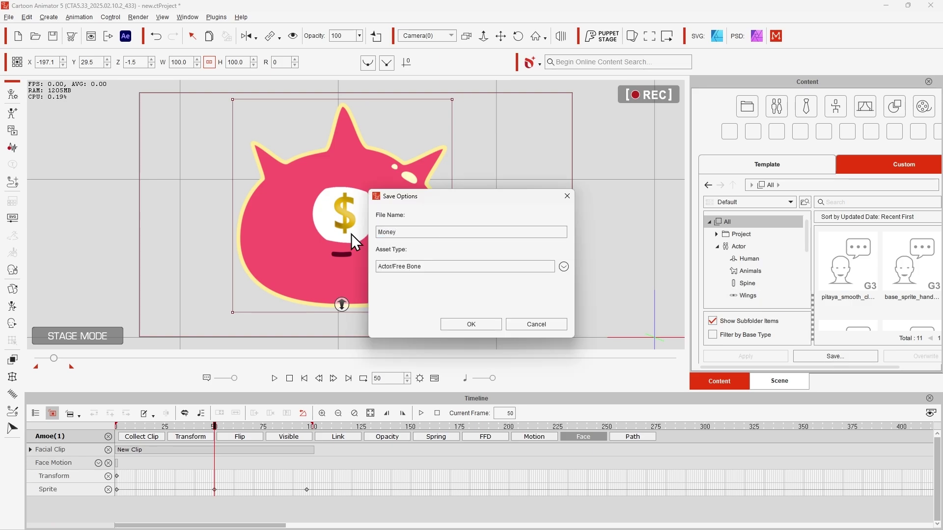
left_click(563, 266)
mouse_move(580, 307)
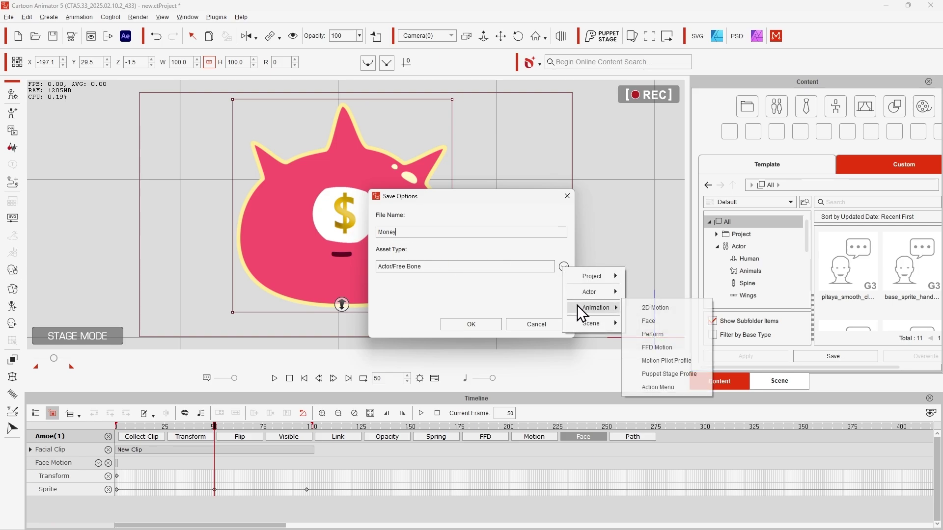
left_click(660, 323)
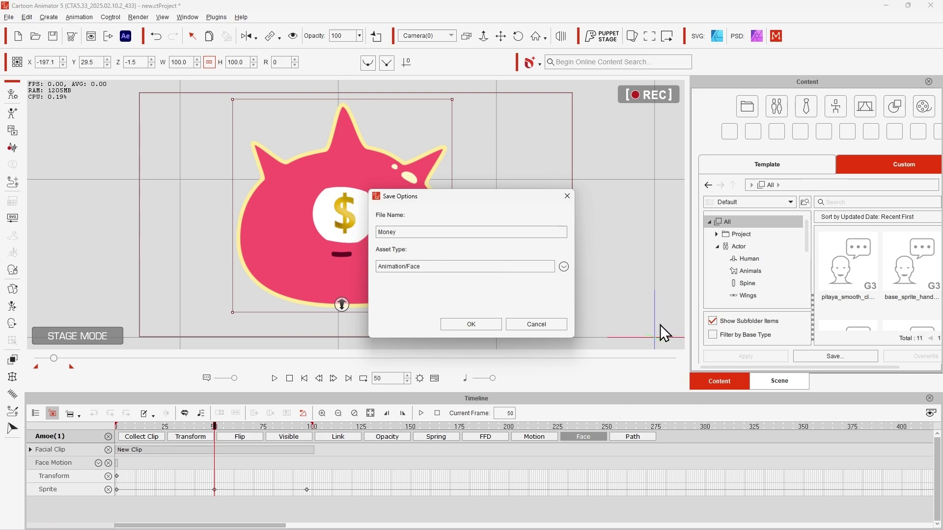
left_click(466, 326)
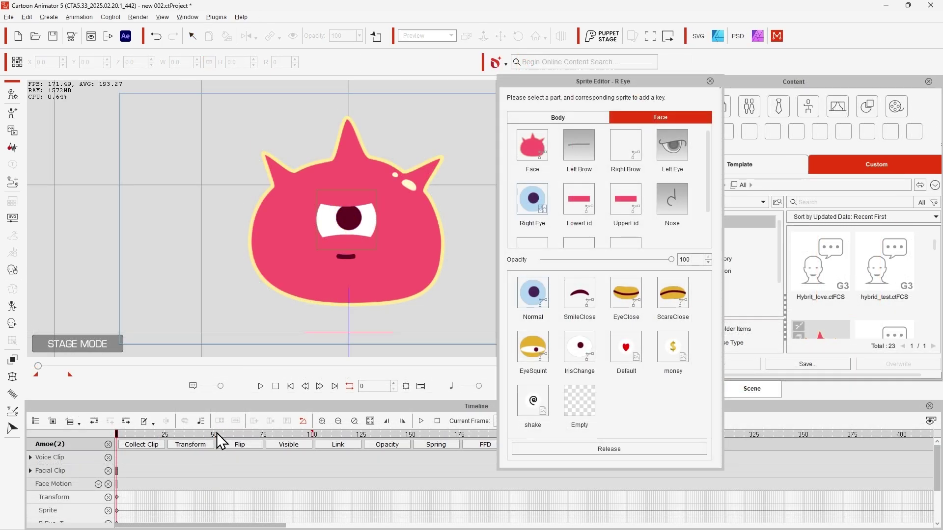
Key the EyeSquint eye sprite at frame 50 and SmileClose at frame 100
left_click(216, 434)
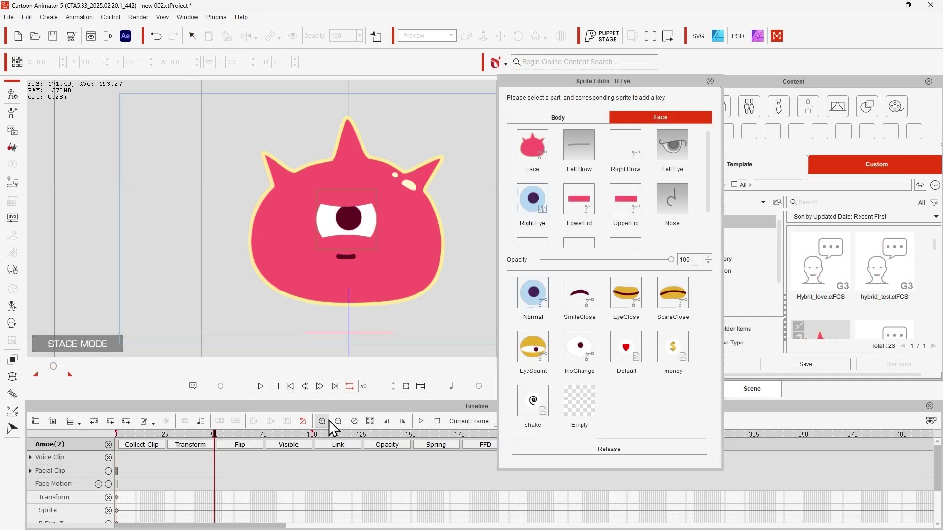
left_click(533, 349)
left_click(311, 434)
left_click(575, 300)
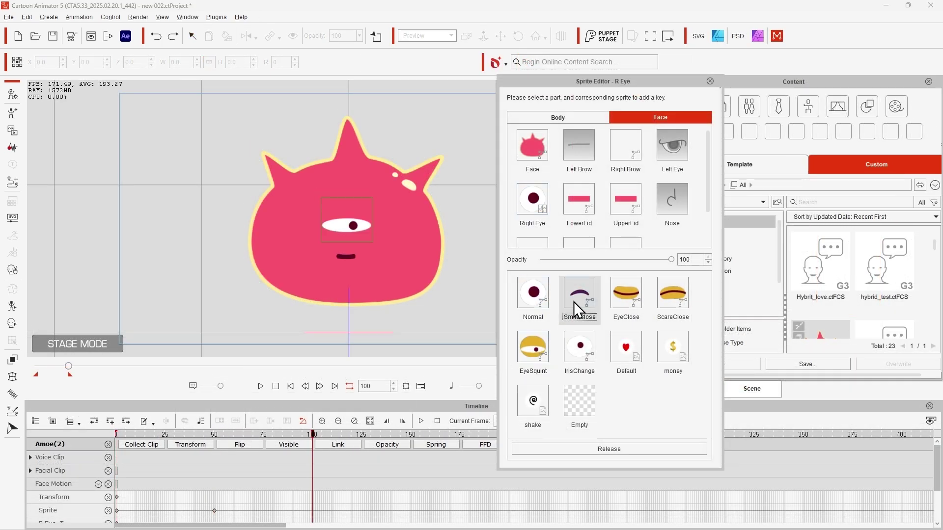
left_click(710, 81)
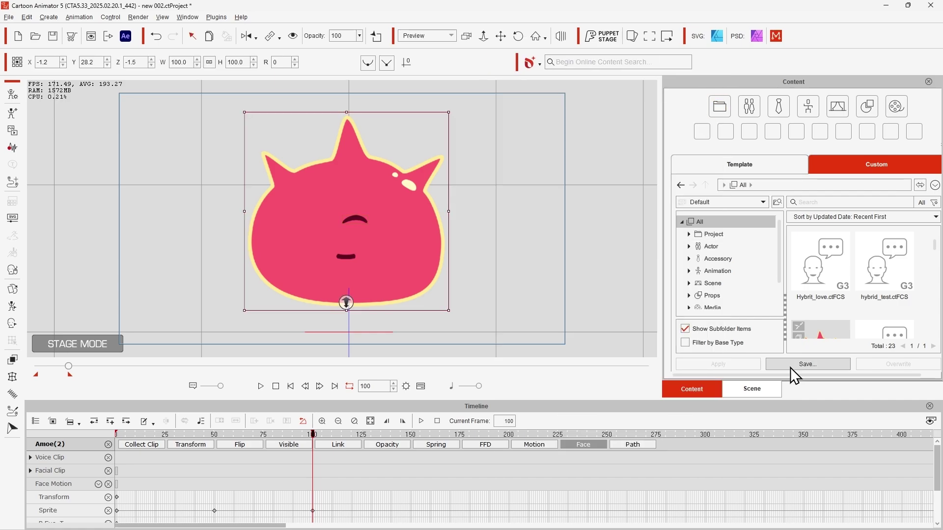
Save this sprite-swap animation to the library as 'sprite_hybrit', a Face animation asset
left_click(793, 366)
type("sprite_hybrit")
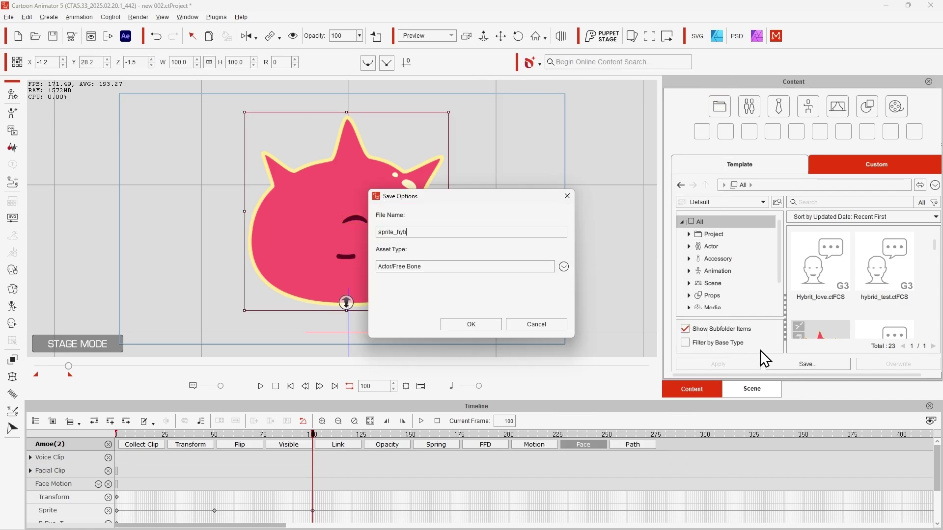
left_click(563, 266)
mouse_move(618, 305)
left_click(661, 320)
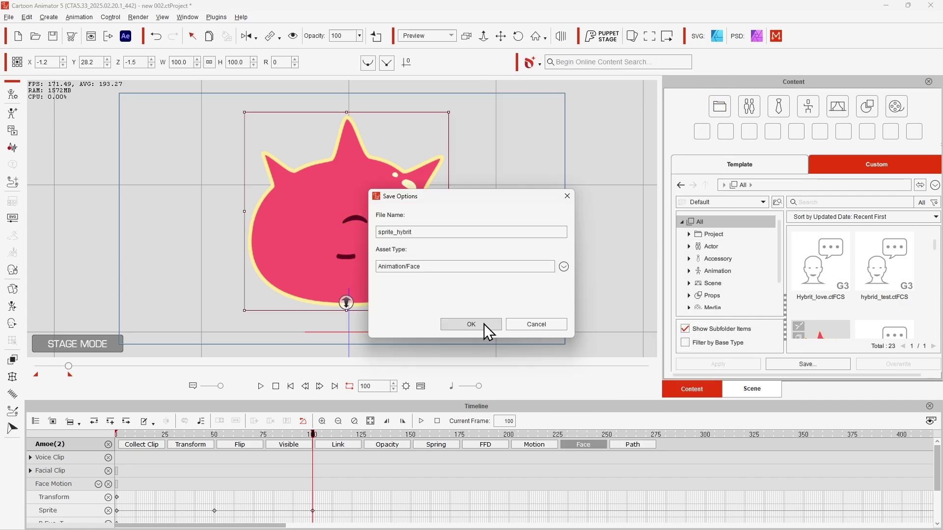
left_click(484, 325)
Key Eye Angry to maximum at frame 49 and back to normal at frame 100
left_click(9, 323)
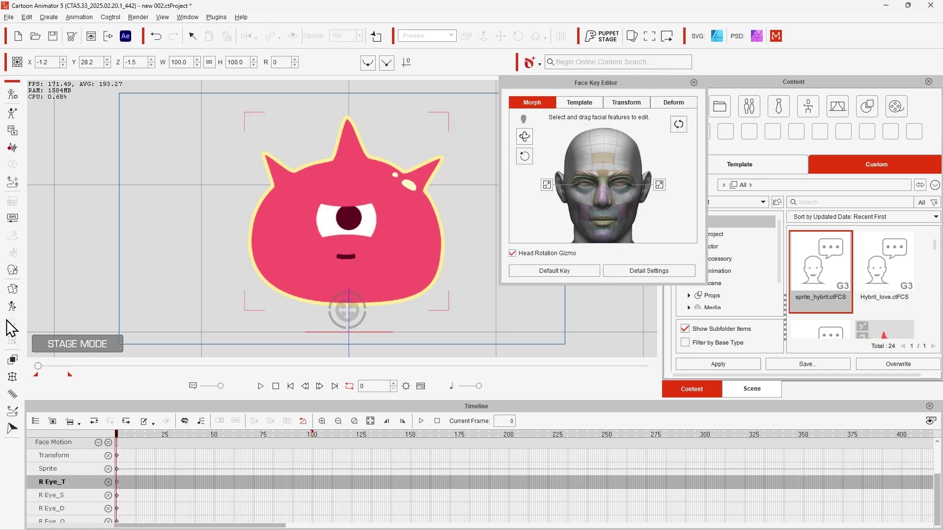
left_click(627, 275)
left_click(213, 434)
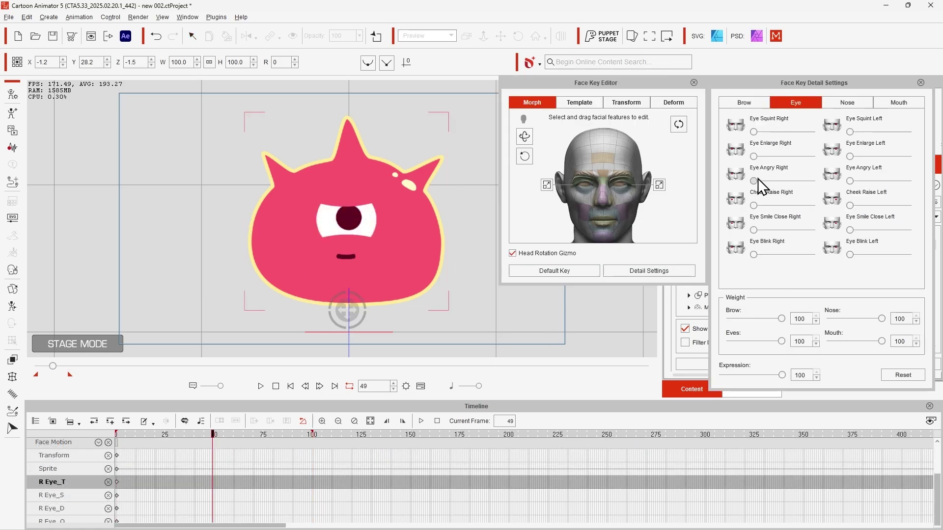
left_click_drag(759, 180, 833, 183)
left_click(307, 434)
left_click_drag(308, 436, 312, 435)
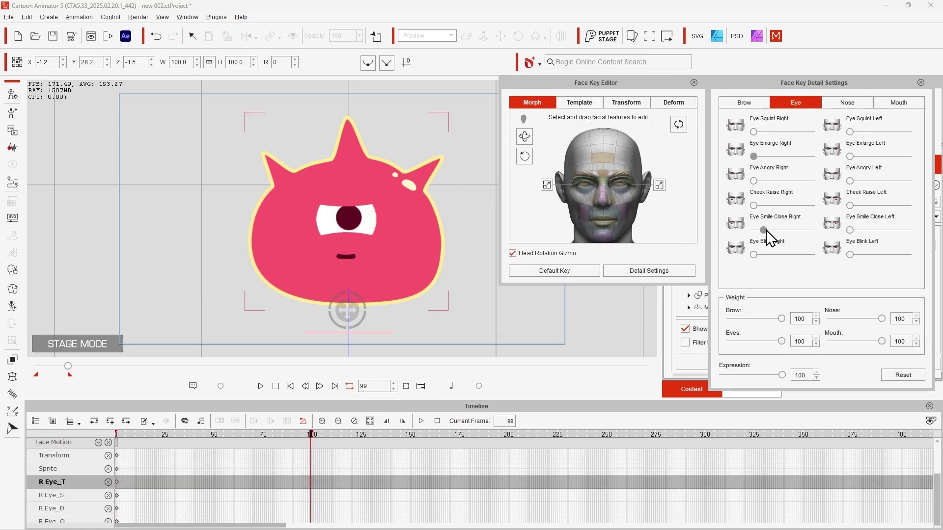
Save this eye-morph animation as 'smooth', a Face animation asset
type("oth")
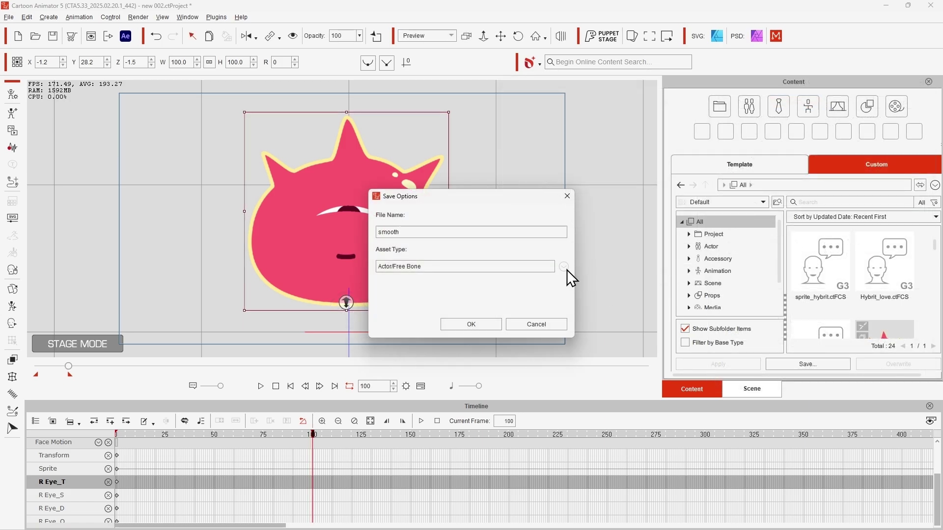
left_click(563, 267)
left_click(641, 322)
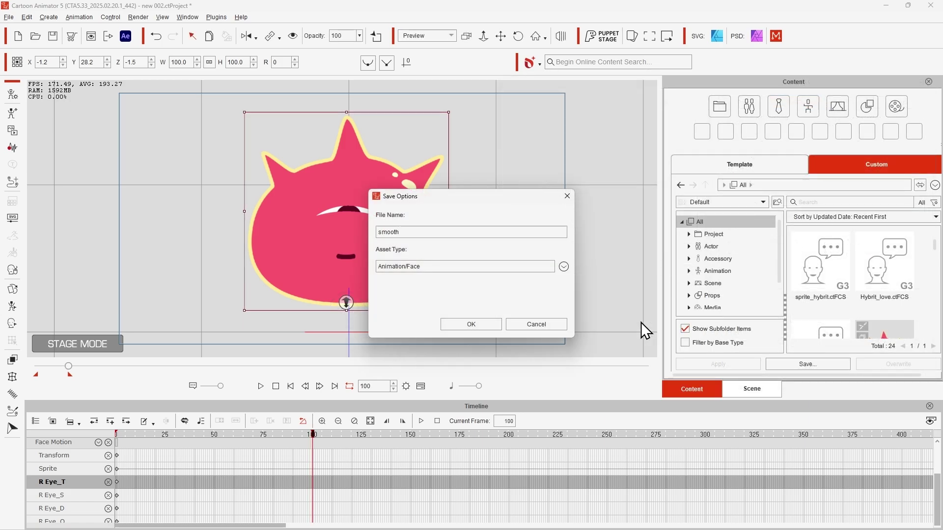
left_click(473, 320)
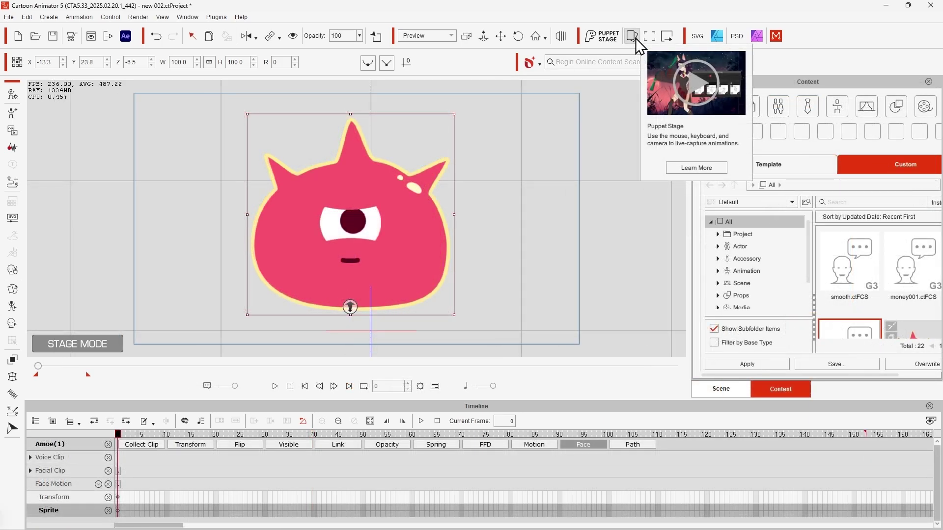
Drop smooth.ctFCS, money001.ctFCS and sprite_hybrit.ctFCS into Puppet Stage as the Q, W and E tiles
left_click(636, 37)
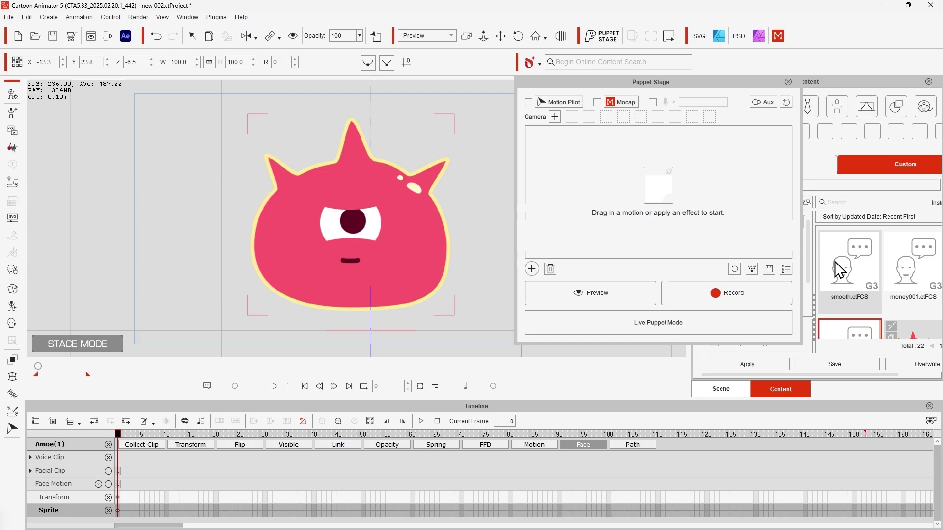
left_click_drag(840, 269, 557, 147)
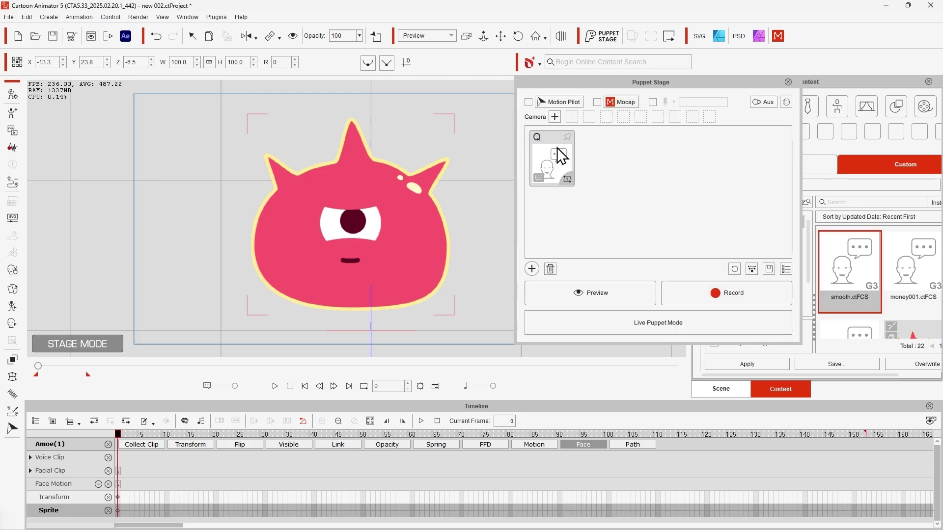
left_click_drag(887, 261, 627, 155)
scroll(848, 314, "down", 2)
left_click_drag(849, 288, 636, 161)
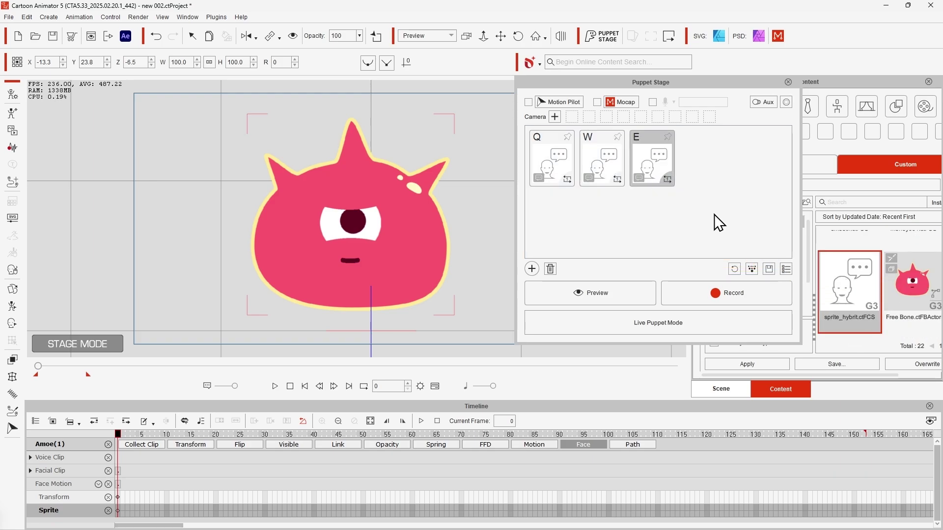
Start the Puppet Stage preview and trigger the Q, W, E face motions, then Q again
left_click(589, 292)
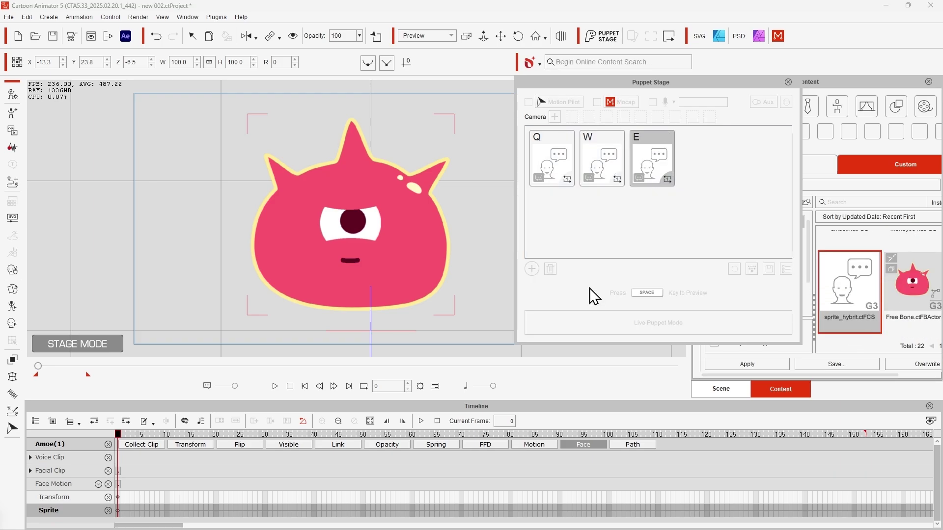
key("space")
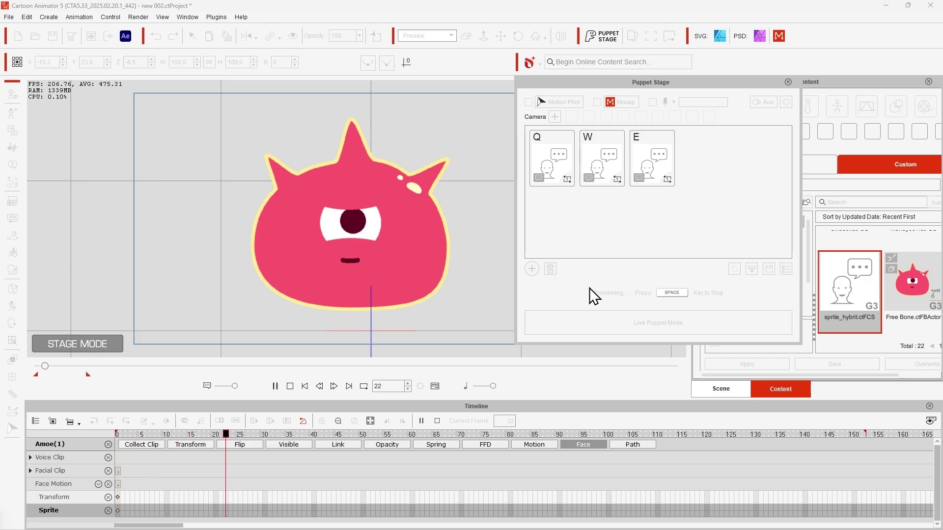
key("q")
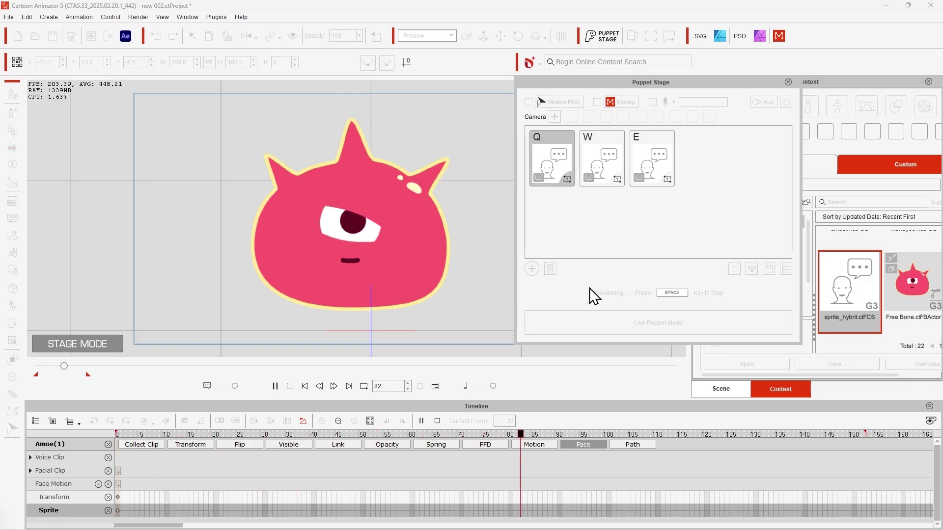
key("w")
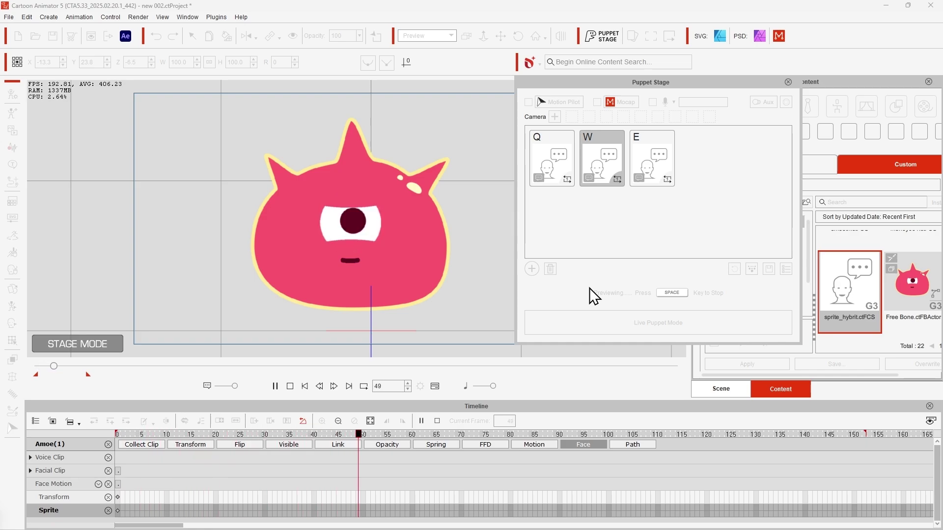
key("e")
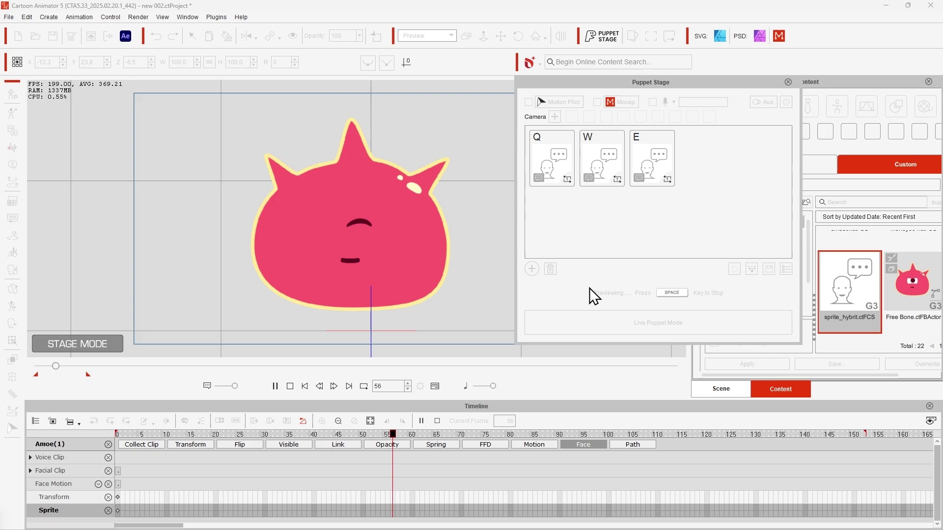
key("q")
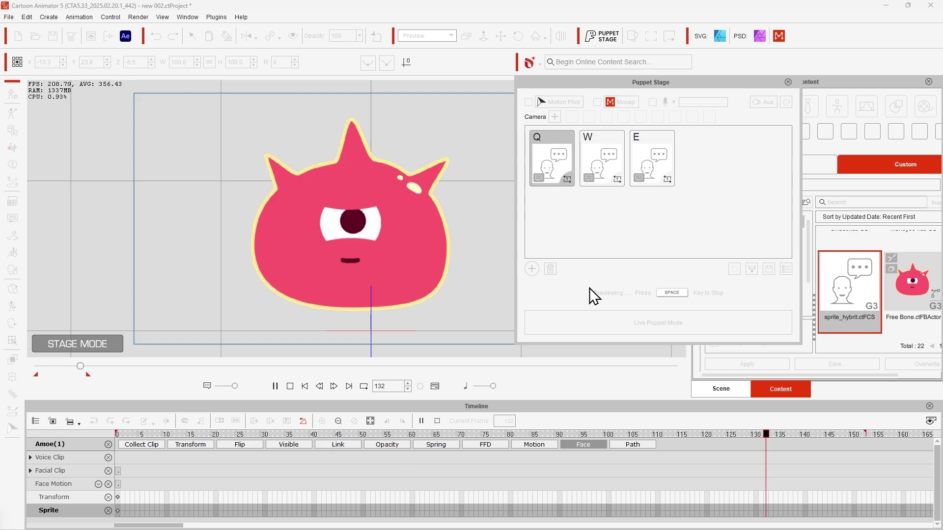